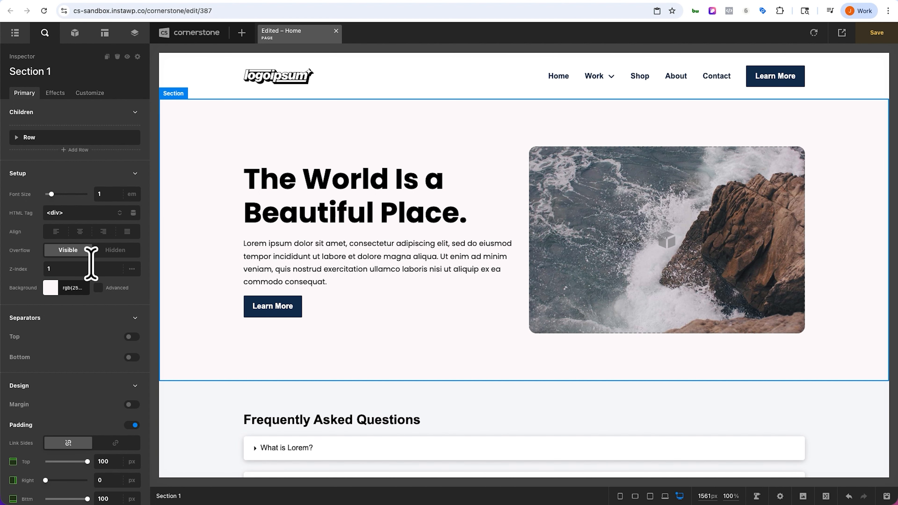
# Step: Switch the hero section's background from a solid color to a gradient
pyautogui.click(52, 288)
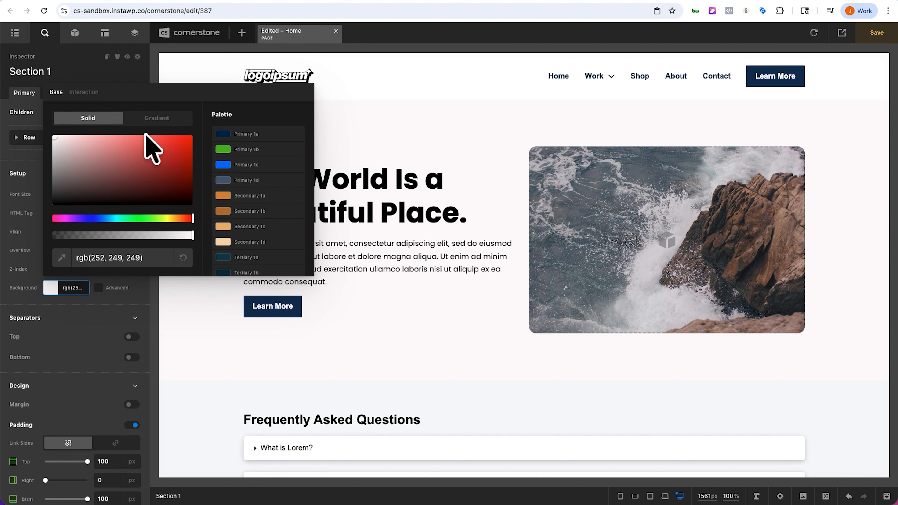
pyautogui.click(154, 118)
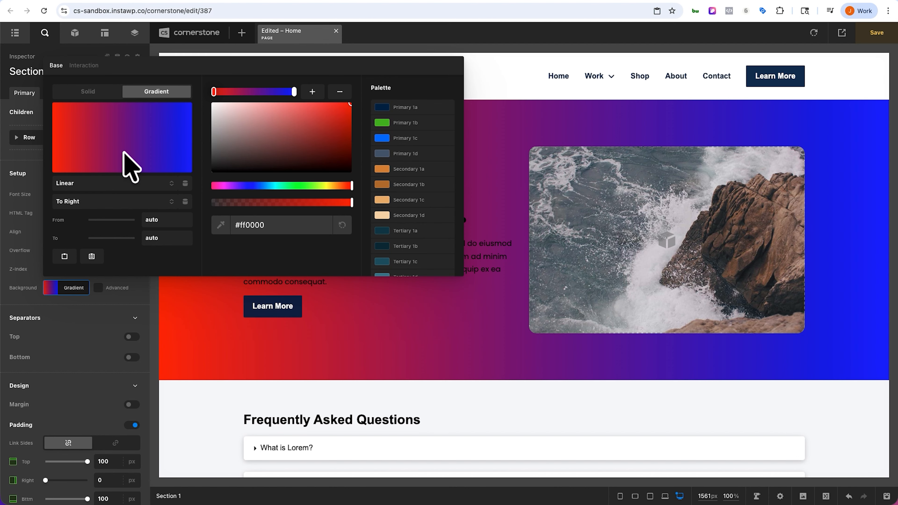
# Step: Try the Radial and Conic gradient types, returning to Linear
pyautogui.click(113, 180)
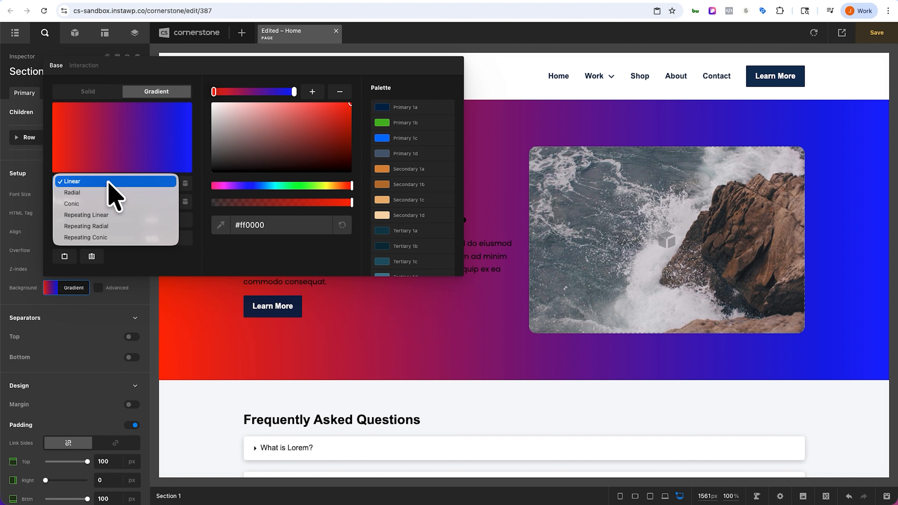
pyautogui.click(96, 192)
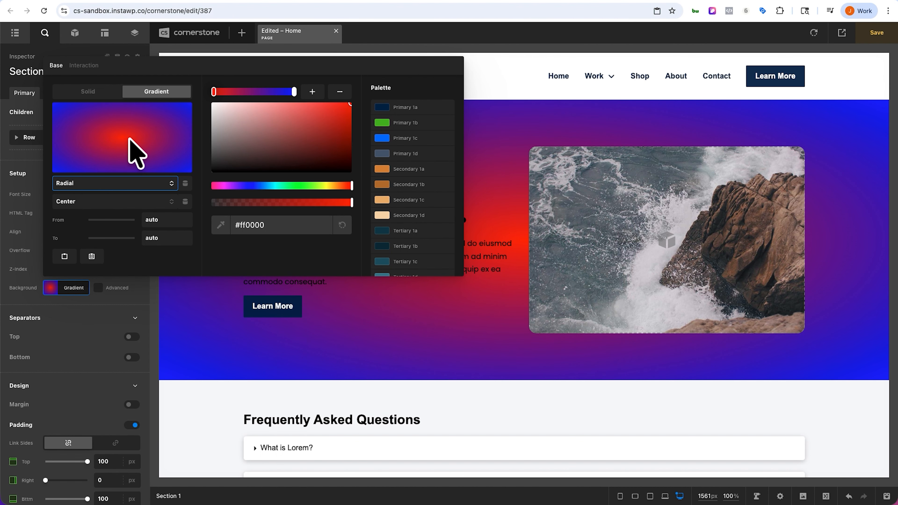
pyautogui.click(118, 179)
pyautogui.click(108, 192)
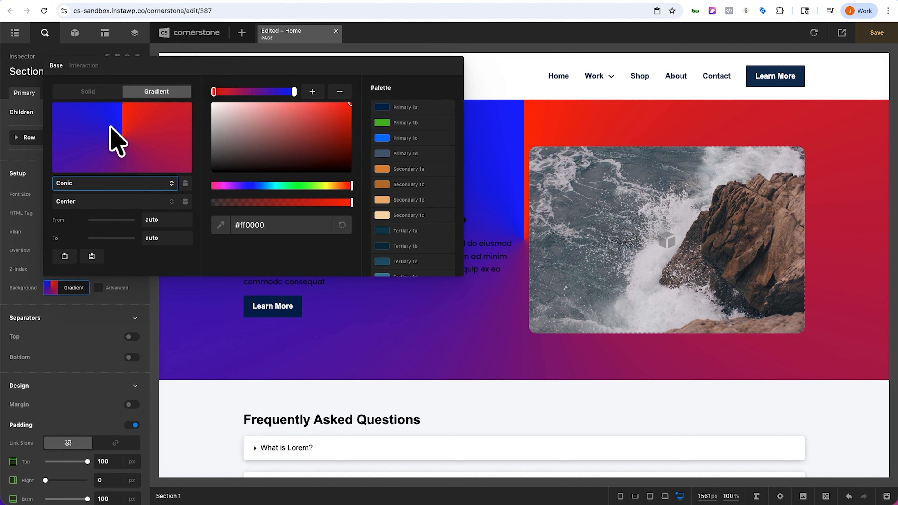
pyautogui.click(101, 202)
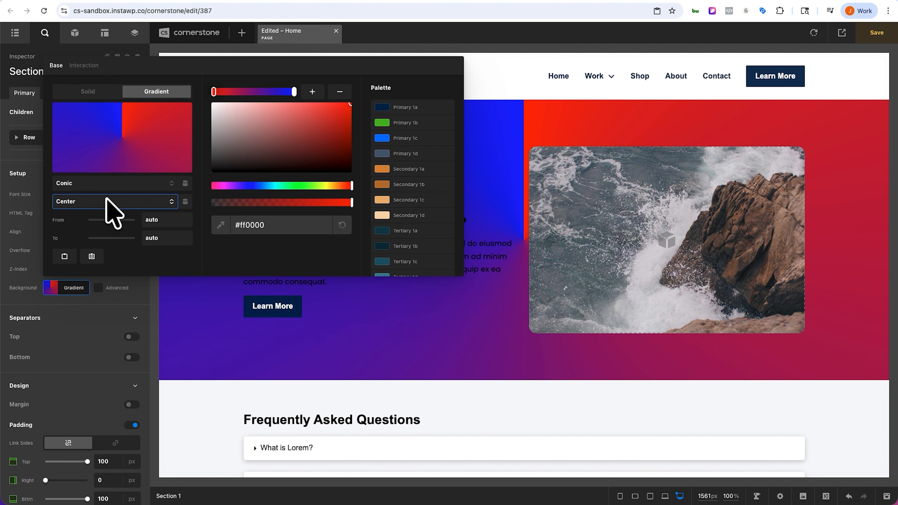
pyautogui.click(106, 183)
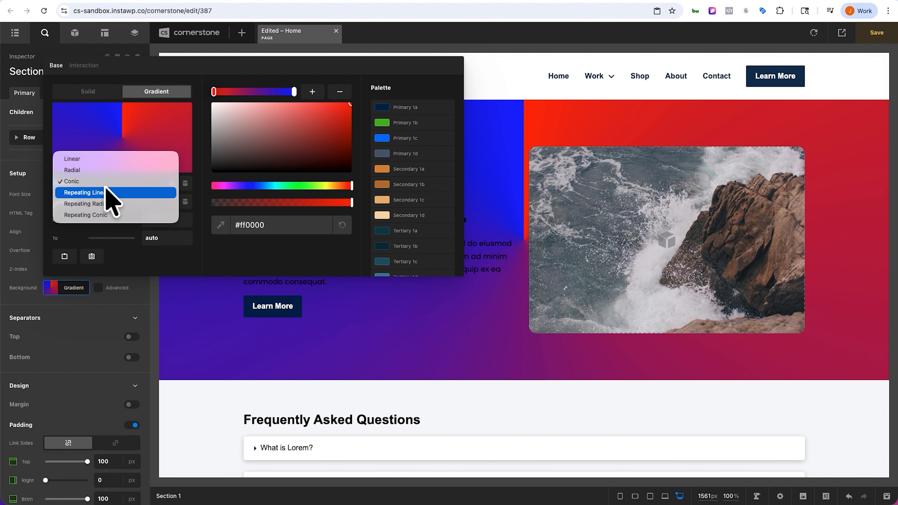
pyautogui.click(99, 160)
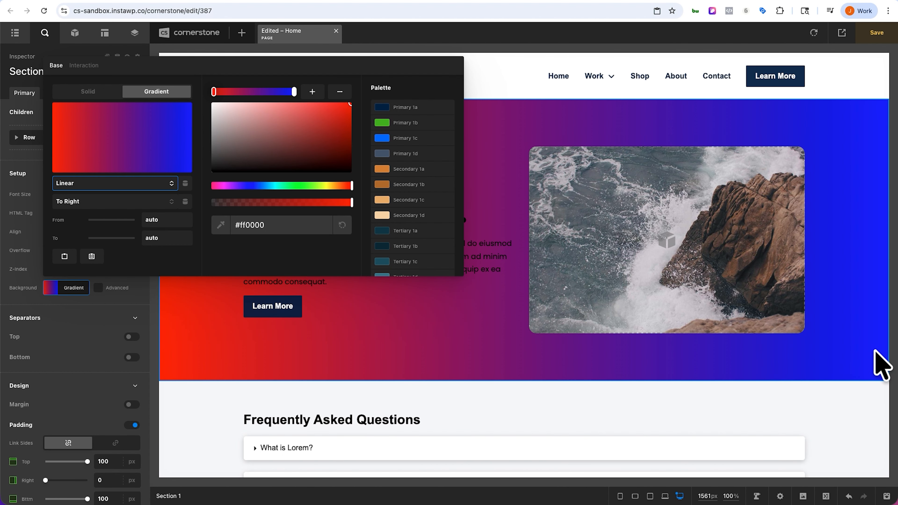
# Step: Try the To Bottom and To Bottom Right gradient directions
pyautogui.click(87, 200)
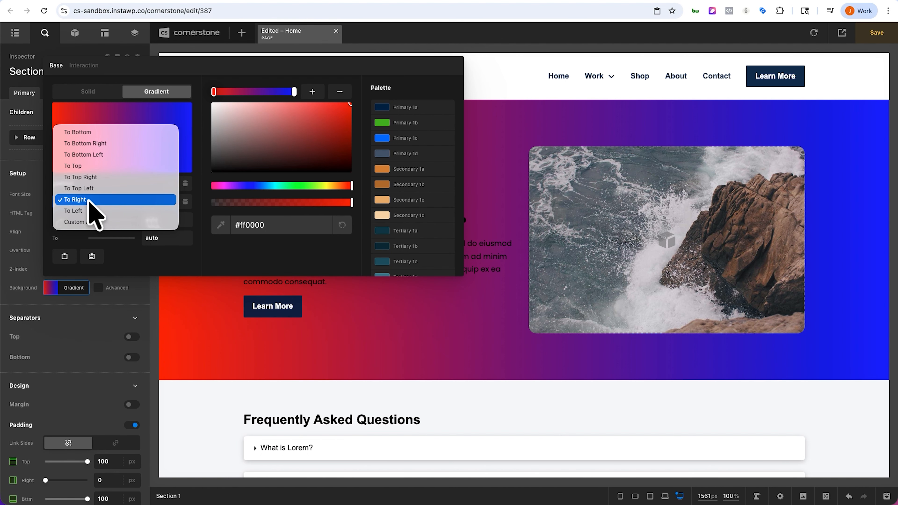
pyautogui.click(87, 132)
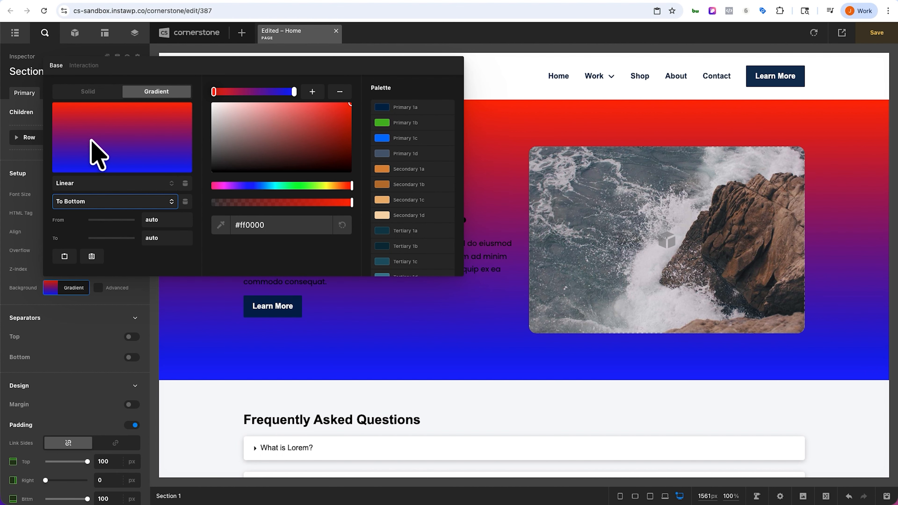
pyautogui.click(81, 199)
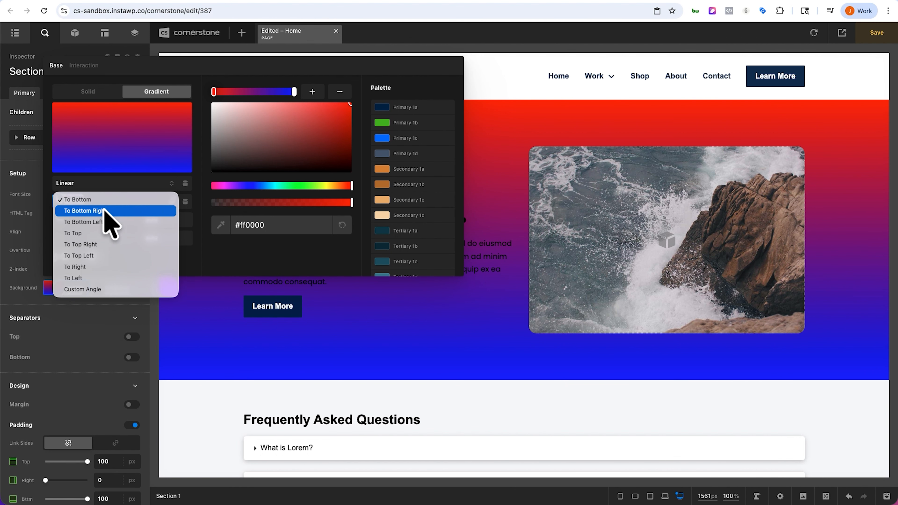
pyautogui.click(117, 211)
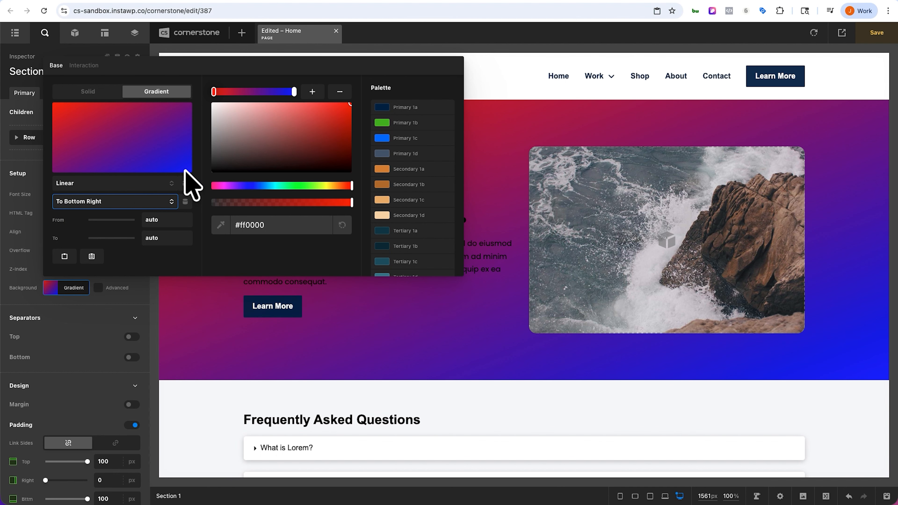
# Step: Set the gradient direction to a custom angle of 50deg
pyautogui.click(127, 202)
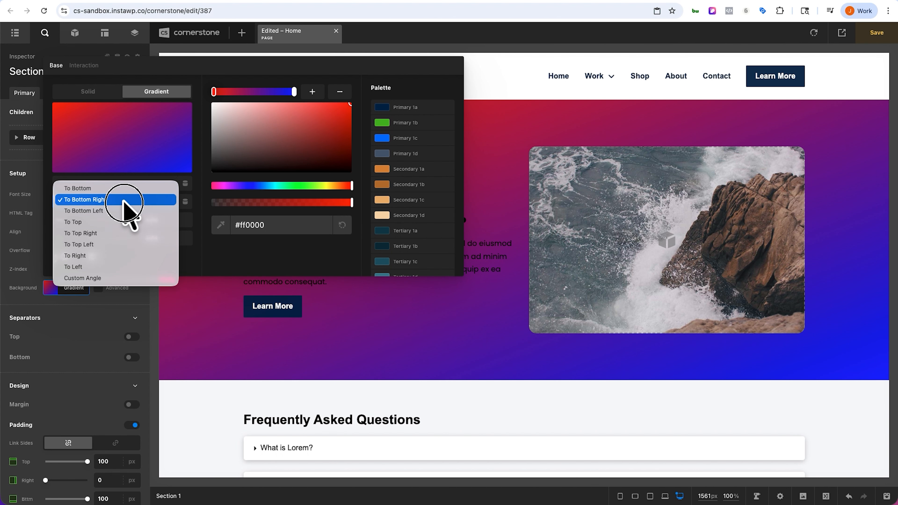
pyautogui.click(106, 278)
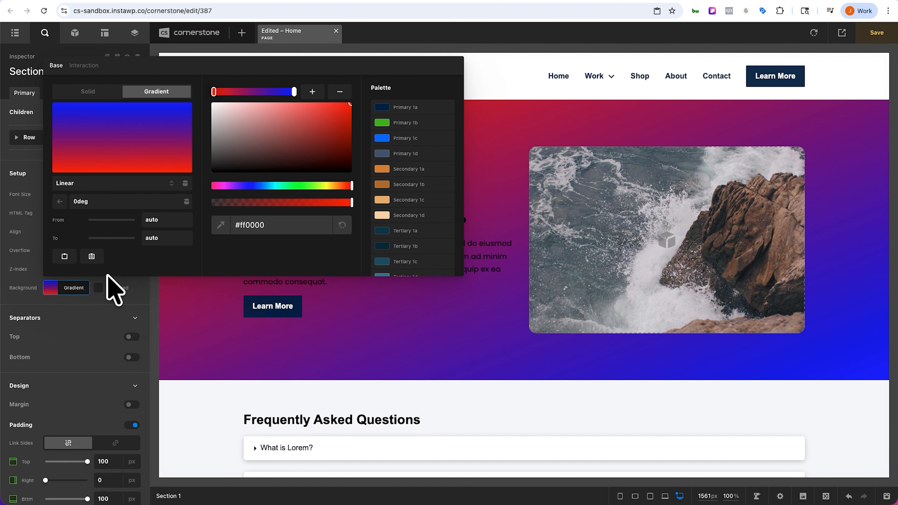
pyautogui.doubleClick(80, 202)
pyautogui.write('27deg')
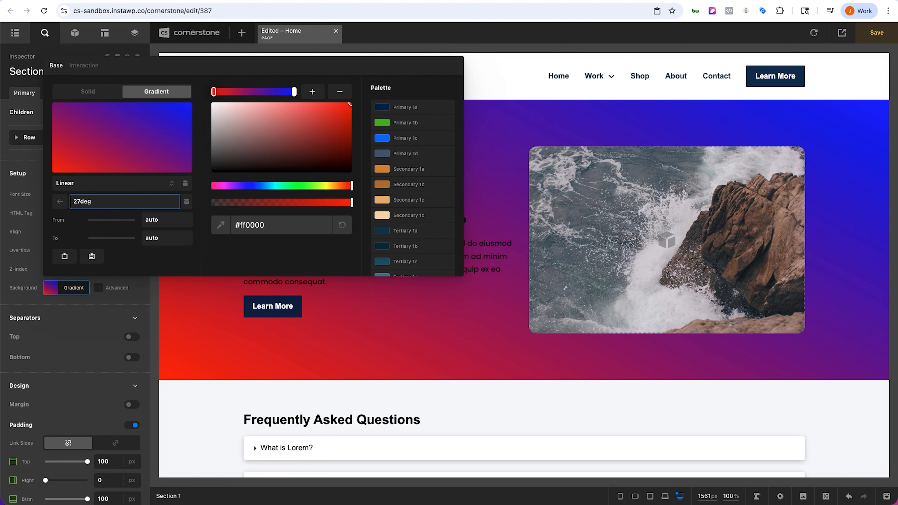
pyautogui.hotkey('ctrl', 'a')
pyautogui.write('50deg')
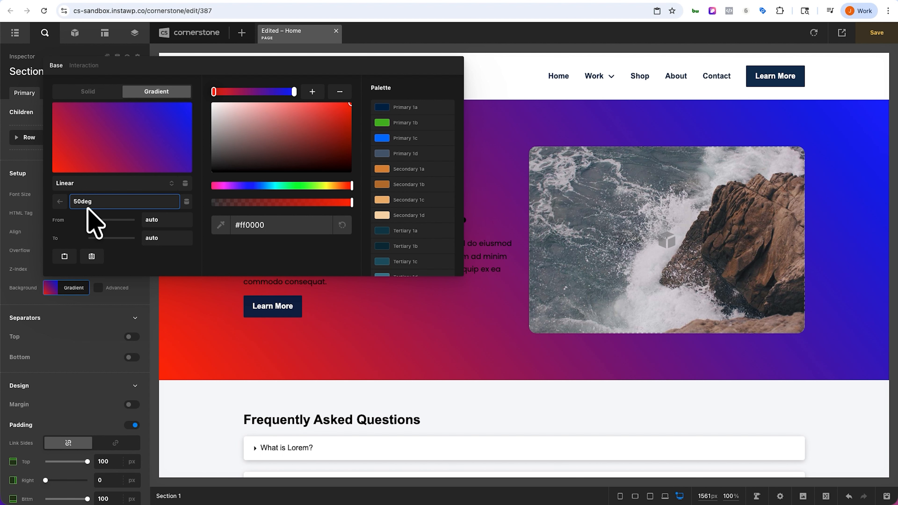
pyautogui.click(60, 233)
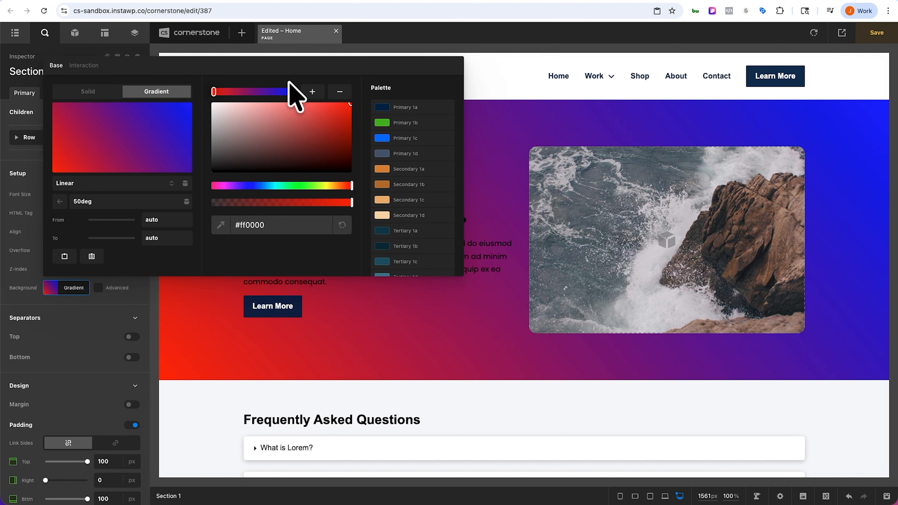
# Step: Add two color stops to the gradient, coloring the first one #ff6600 orange
pyautogui.click(312, 92)
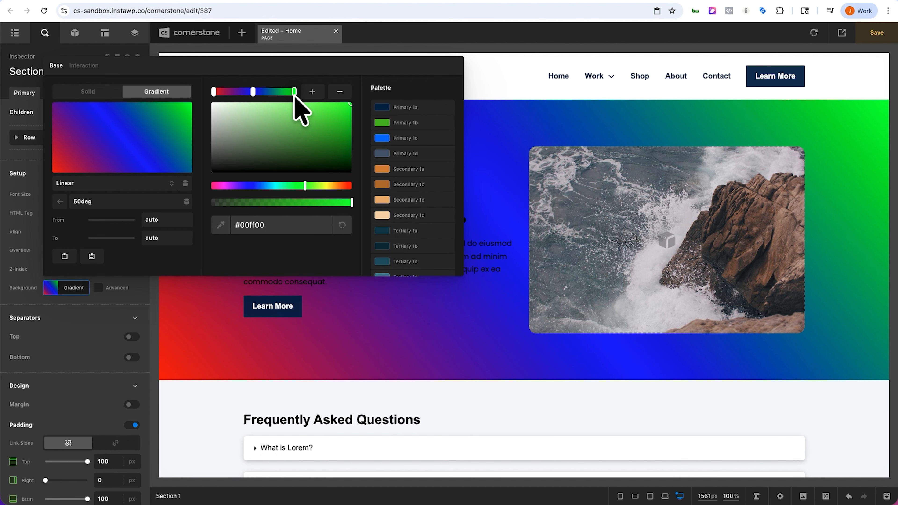
pyautogui.click(344, 185)
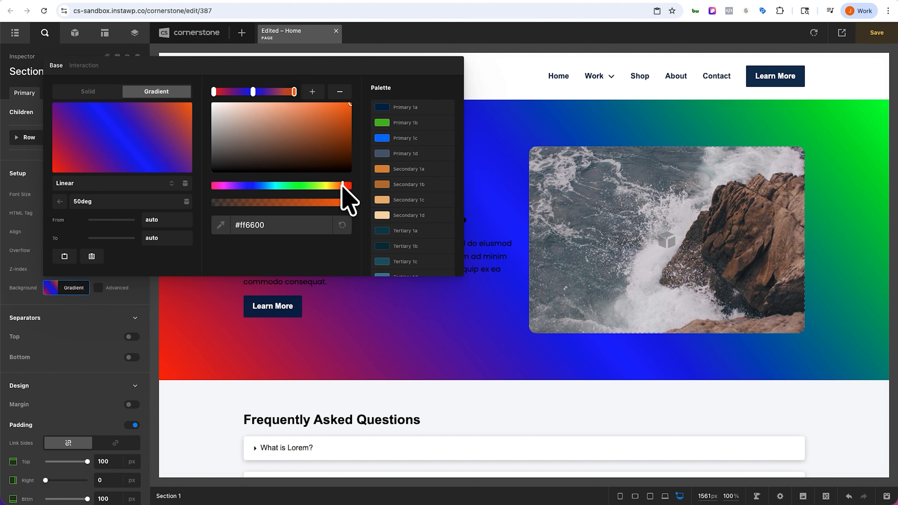
pyautogui.click(313, 92)
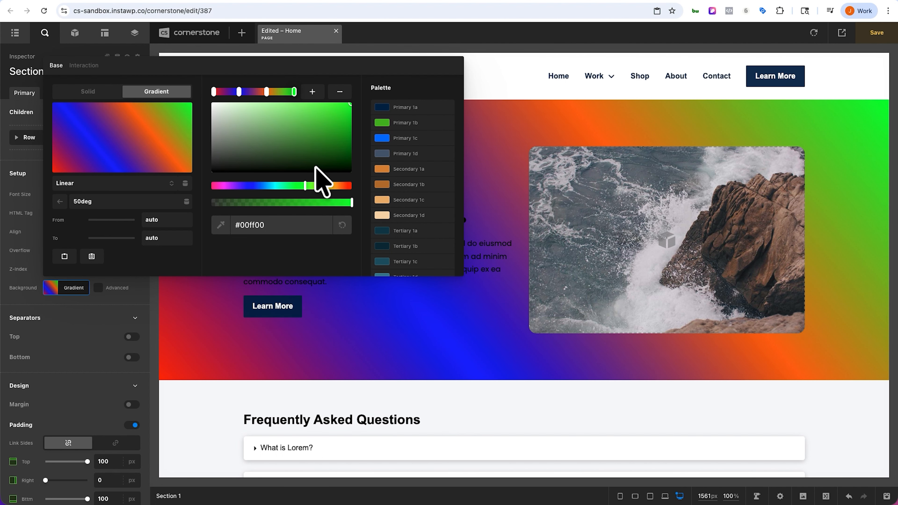
# Step: Inspect each of the gradient's color stops in turn
pyautogui.click(214, 92)
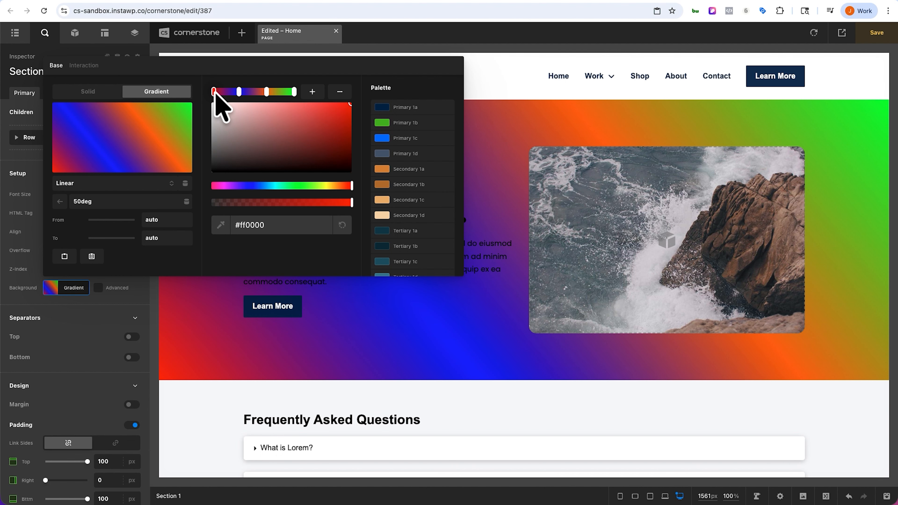
pyautogui.click(239, 92)
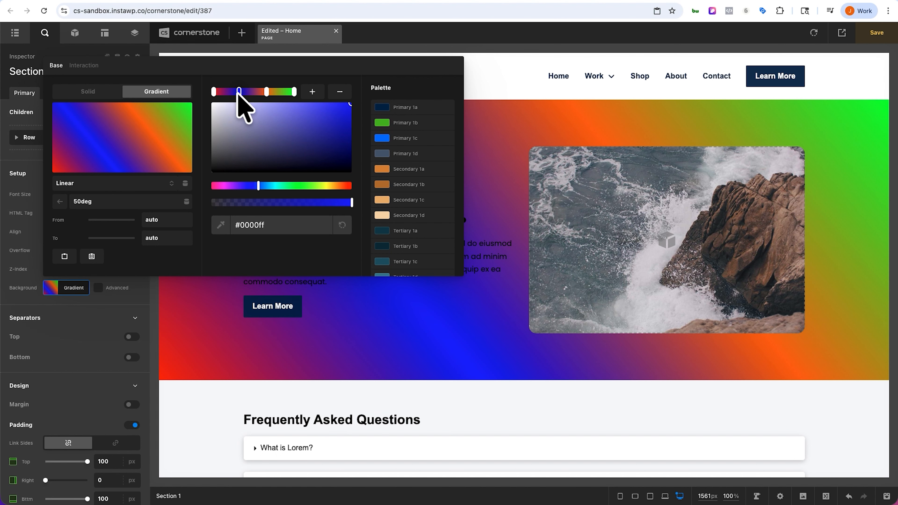
pyautogui.click(267, 91)
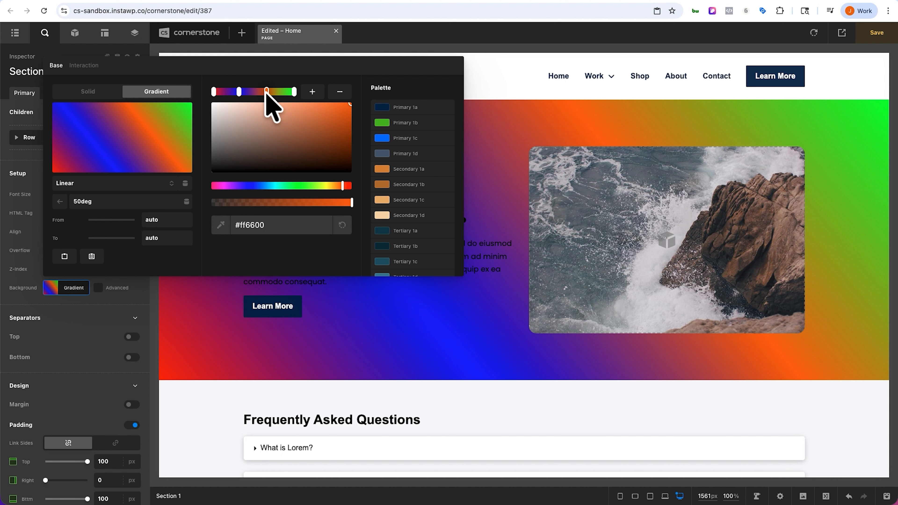
pyautogui.click(295, 91)
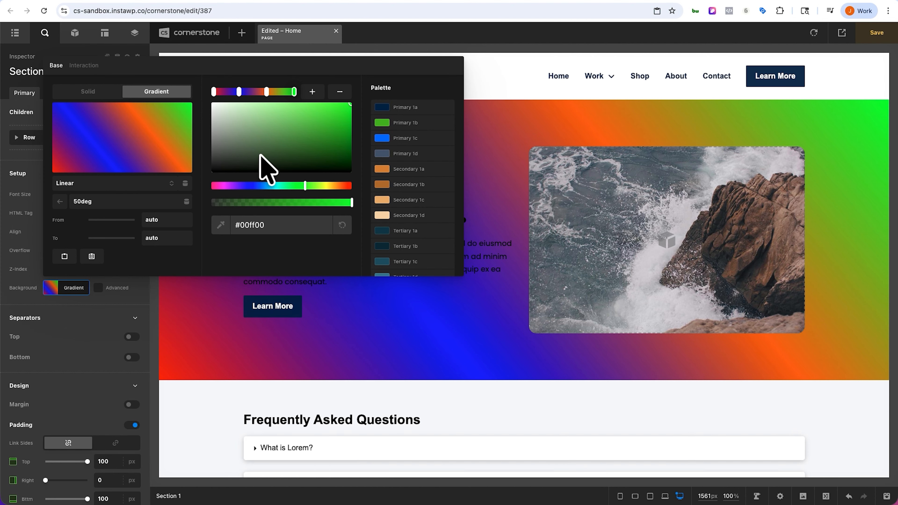
pyautogui.click(214, 91)
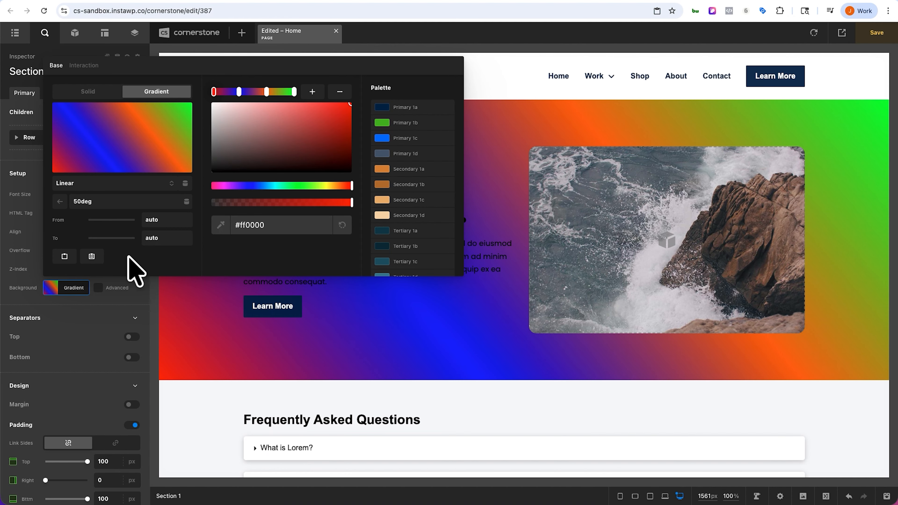
# Step: Set the red color stop's To position to 50%
pyautogui.click(170, 222)
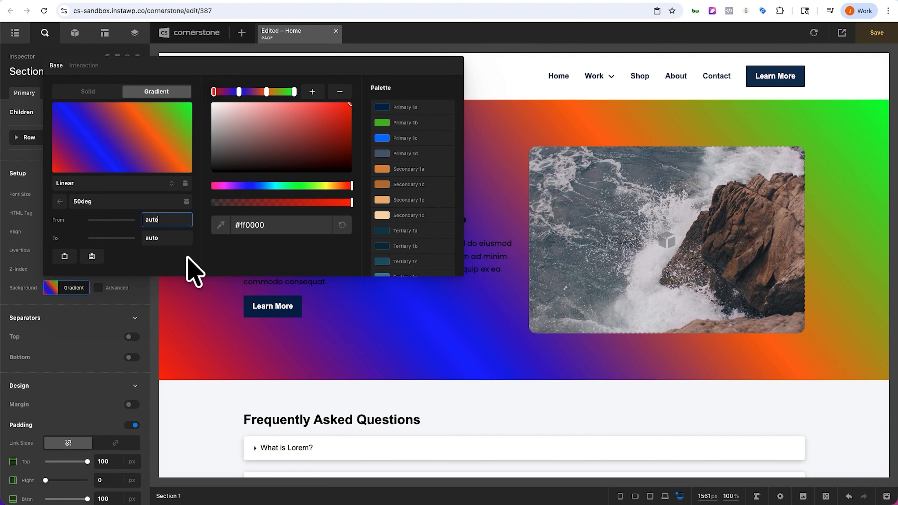
pyautogui.press('Tab')
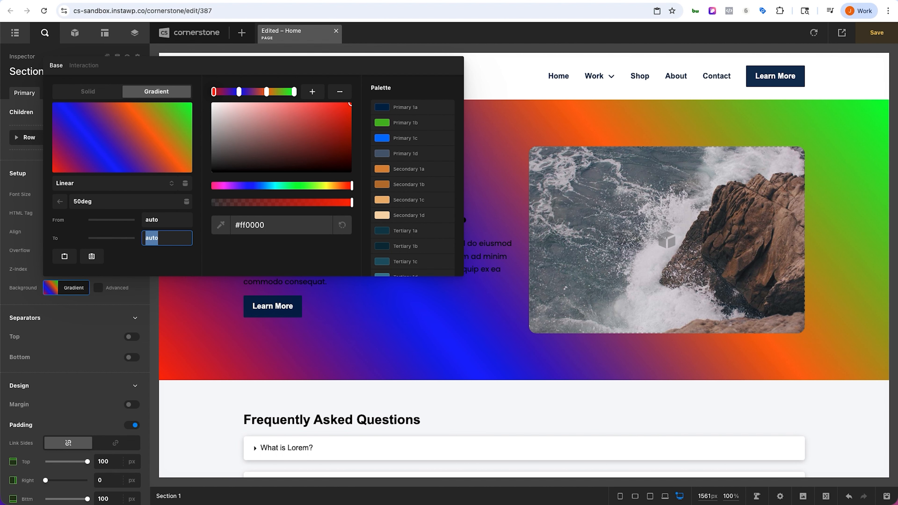
pyautogui.write('50')
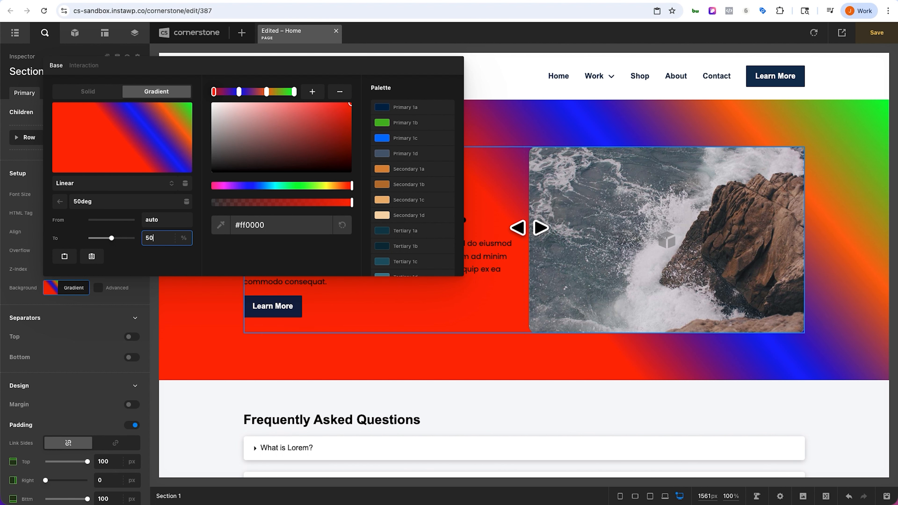
# Step: Set the blue color stop's To position to 80%
pyautogui.click(239, 92)
pyautogui.click(168, 223)
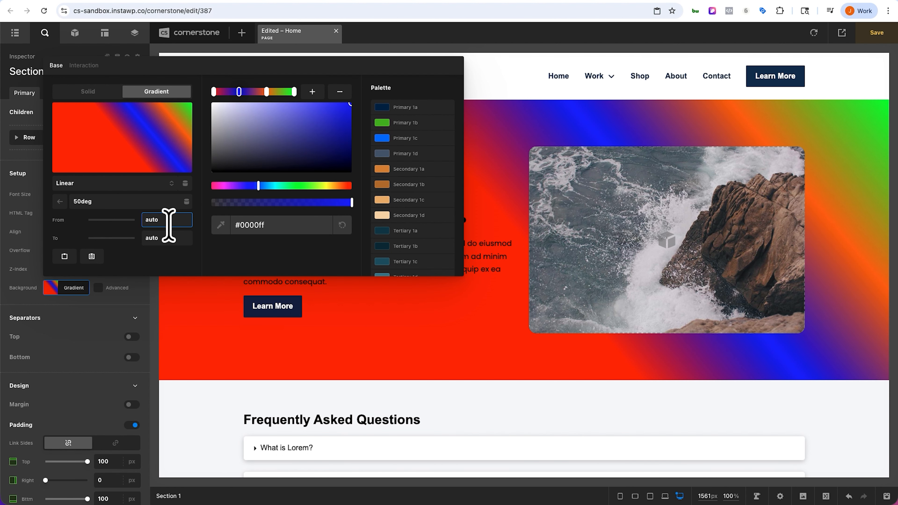
pyautogui.click(168, 237)
pyautogui.write('80')
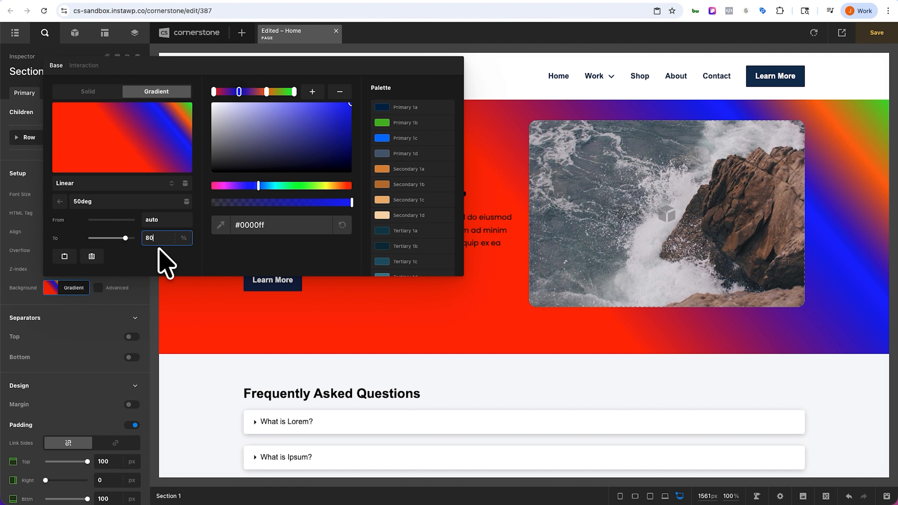
# Step: Try a From position of 50% on the blue color stop, then reset it to auto
pyautogui.click(146, 219)
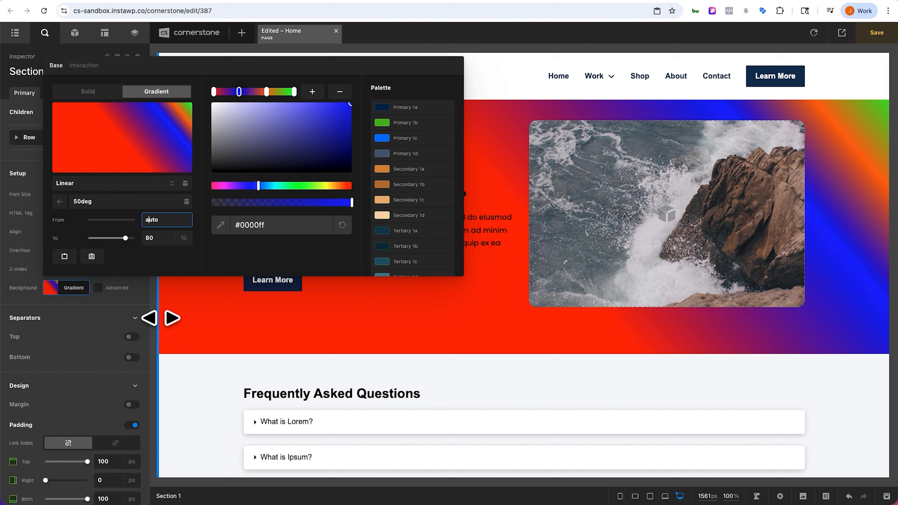
pyautogui.press('super+a')
pyautogui.write('50')
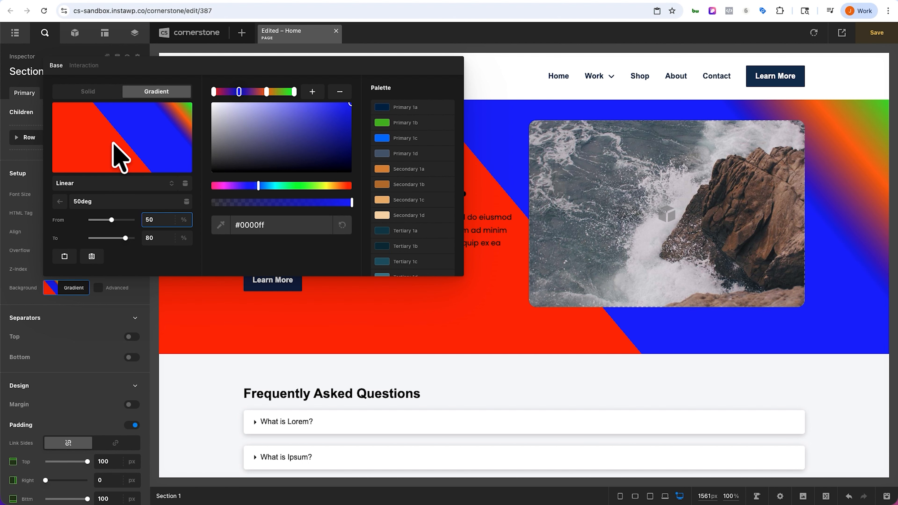
pyautogui.press('super+a')
pyautogui.write('auto')
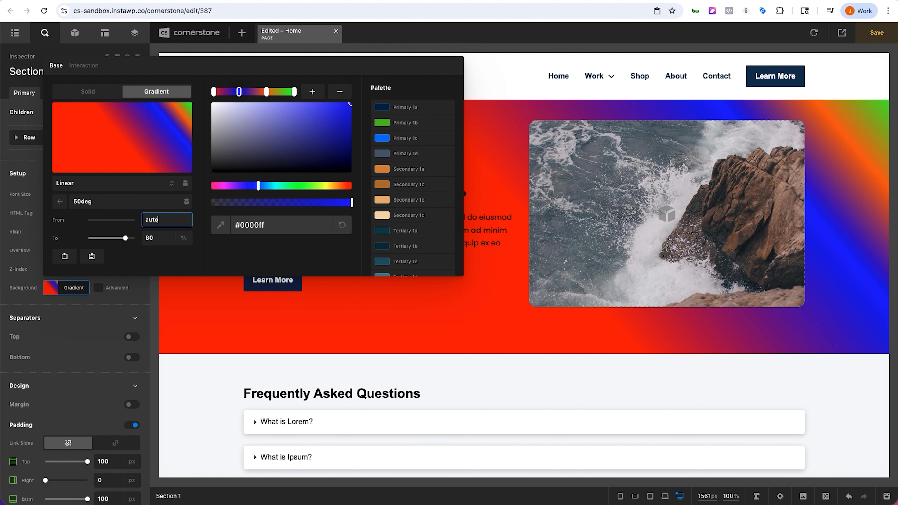
# Step: Set the orange color stop's To position to 90%
pyautogui.click(266, 92)
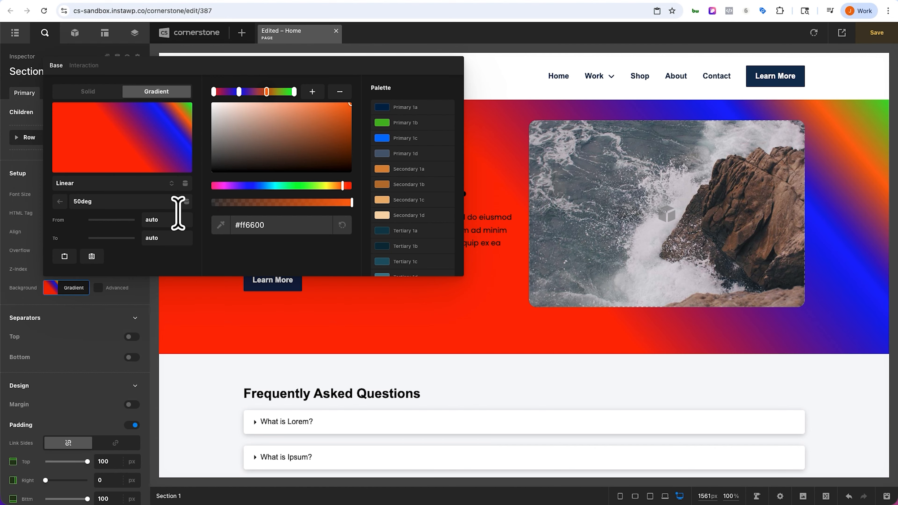
pyautogui.click(159, 238)
pyautogui.write('9')
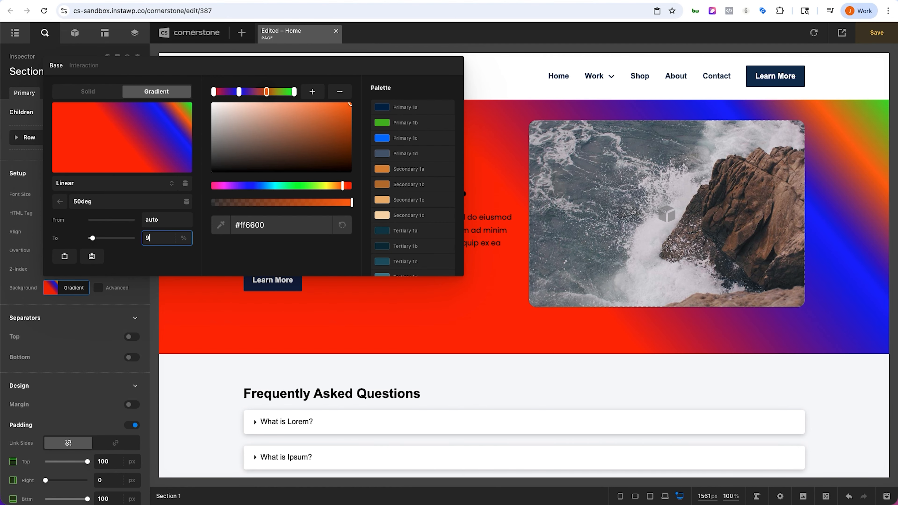
pyautogui.write('0')
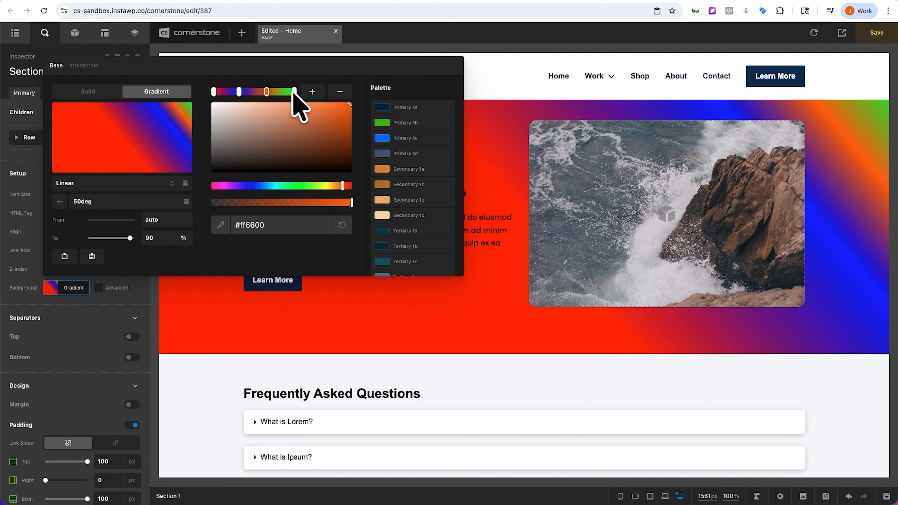
# Step: Set the green color stop's To position to 100%
pyautogui.click(294, 93)
pyautogui.click(171, 238)
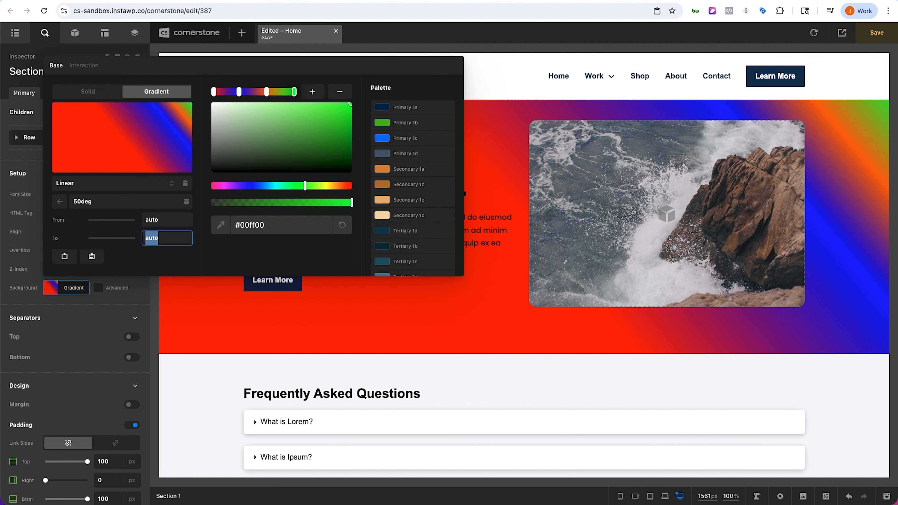
pyautogui.write('100')
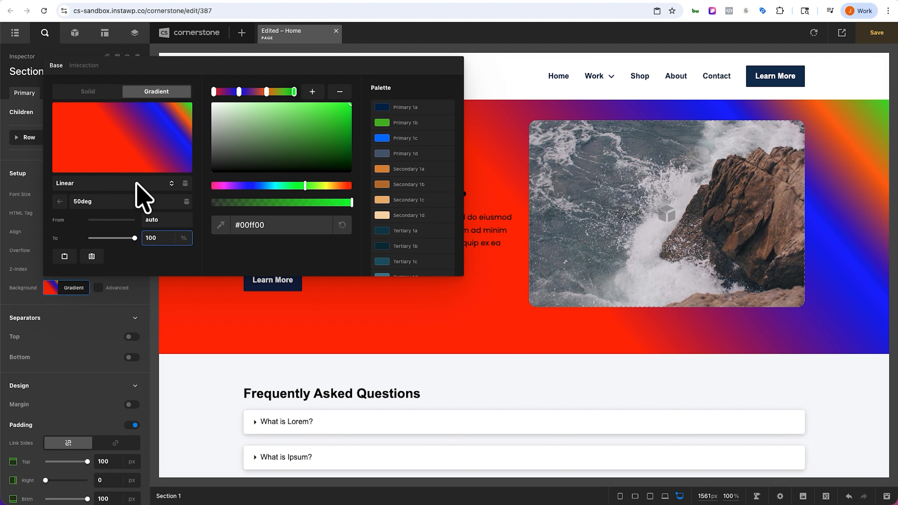
# Step: Copy the finished gradient settings to the clipboard
pyautogui.click(111, 200)
pyautogui.moveTo(111, 201); pyautogui.dragTo(57, 202)
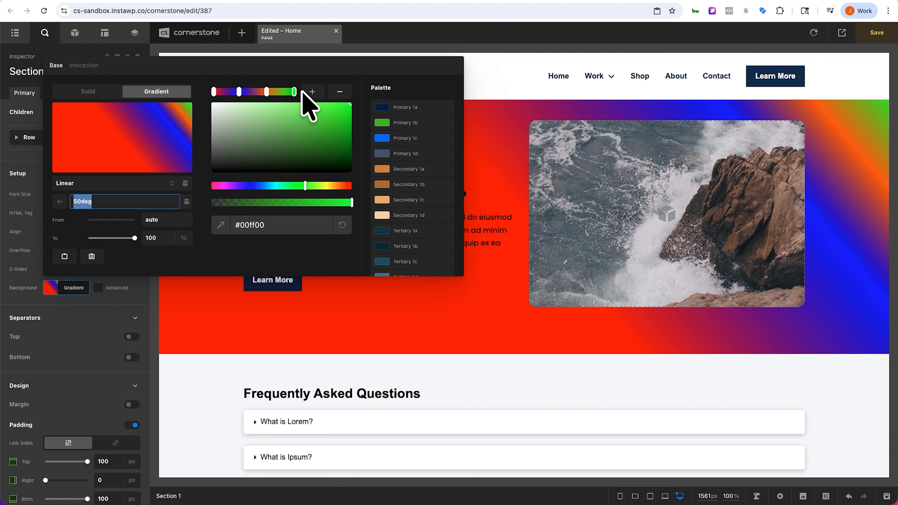
pyautogui.click(165, 220)
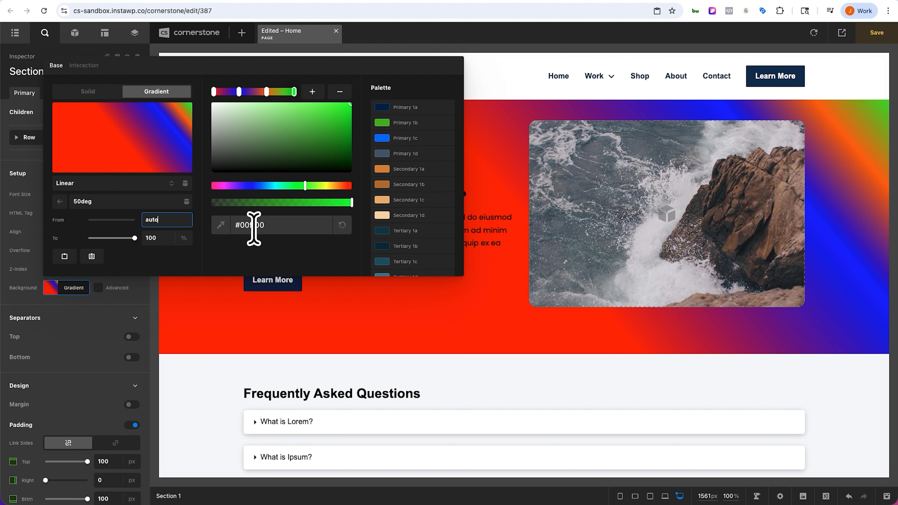
pyautogui.scroll(-3, 415, 213)
pyautogui.scroll(3, 413, 241)
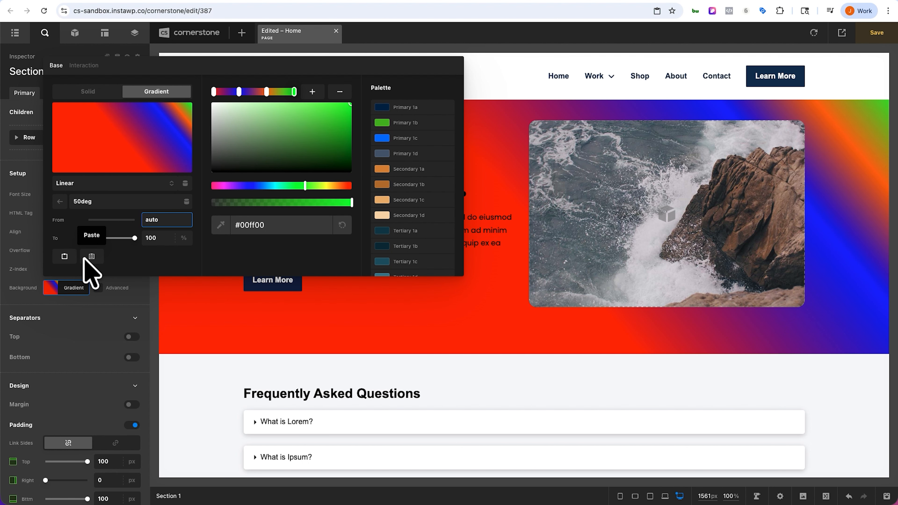
pyautogui.click(65, 256)
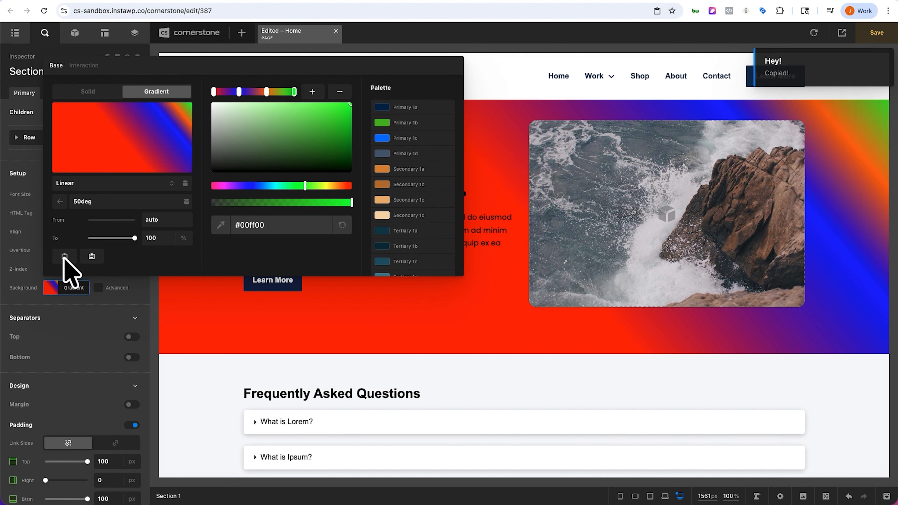
# Step: Add a new global palette color titled Primary Gradient with the ID primary-gradient
pyautogui.click(57, 286)
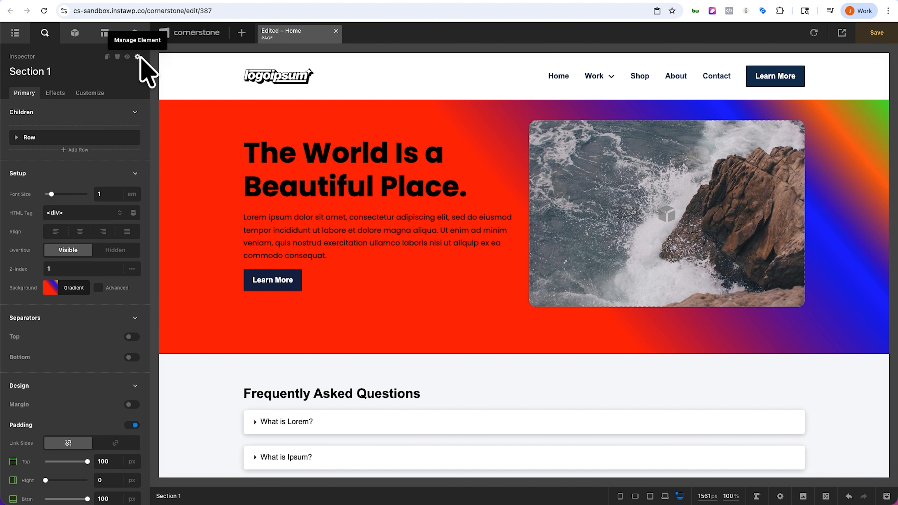
pyautogui.click(135, 32)
pyautogui.click(54, 93)
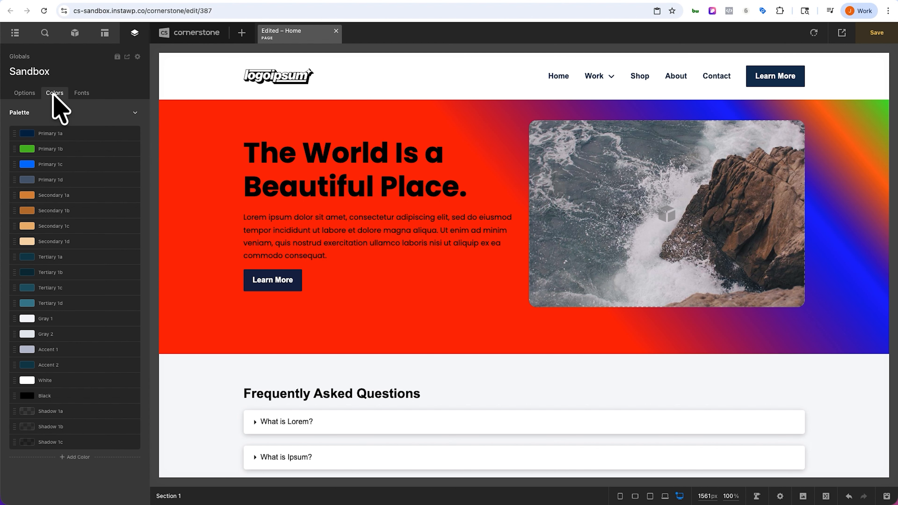
pyautogui.click(76, 457)
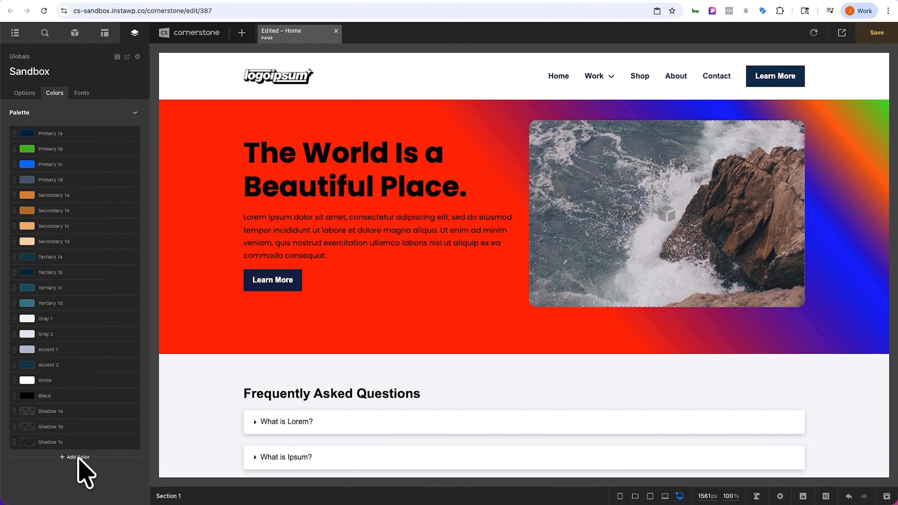
pyautogui.click(78, 457)
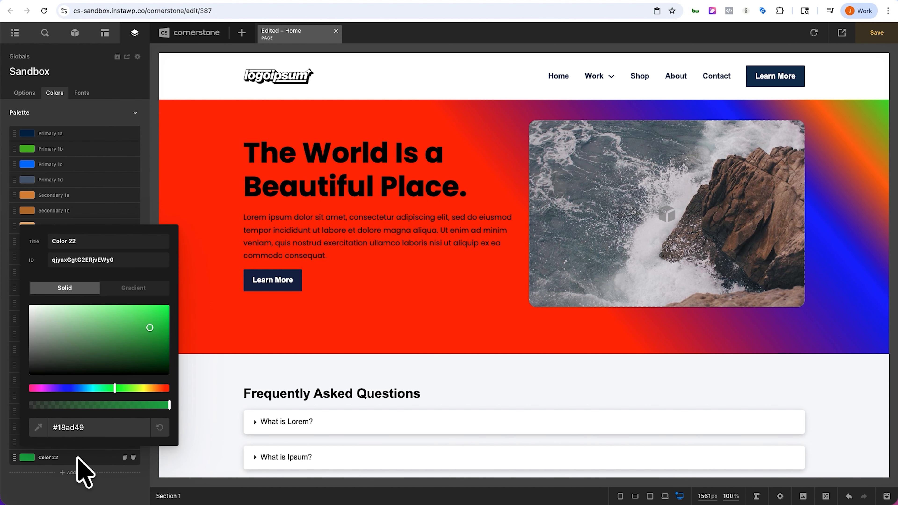
pyautogui.tripleClick(85, 242)
pyautogui.write('P')
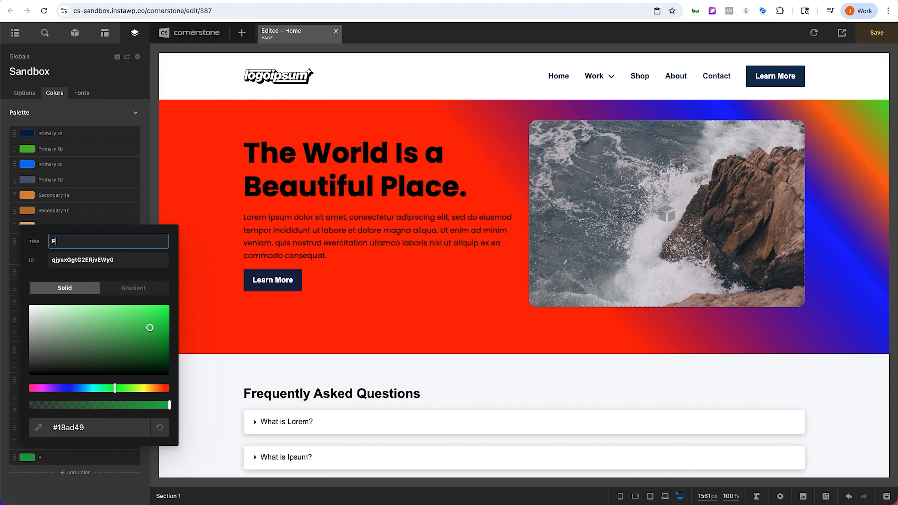
pyautogui.write('rimary Gradient')
pyautogui.press('Tab')
pyautogui.write('primary-gradient')
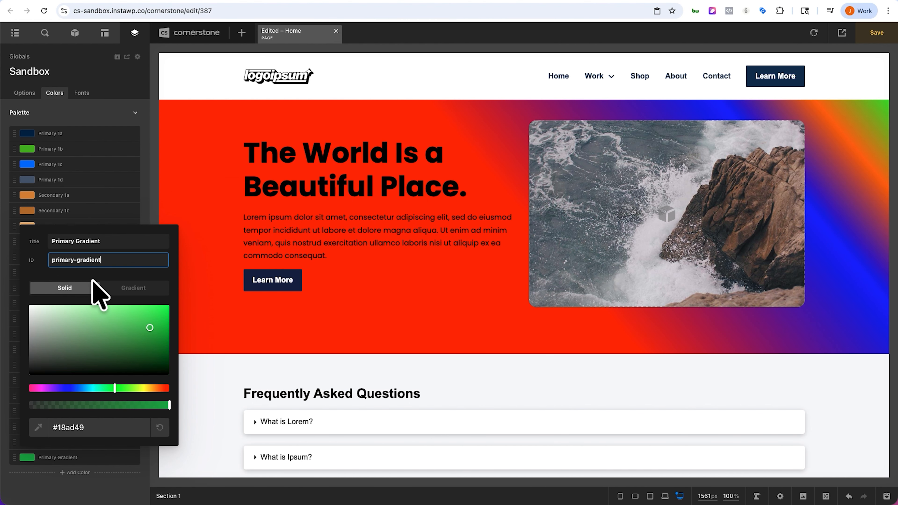
# Step: Paste the copied gradient into the Primary Gradient color and save the page
pyautogui.click(123, 287)
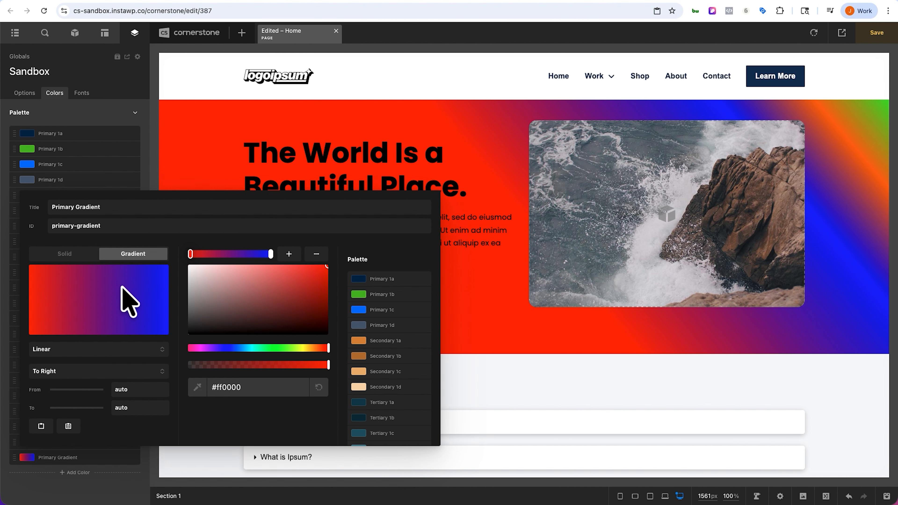
pyautogui.click(71, 425)
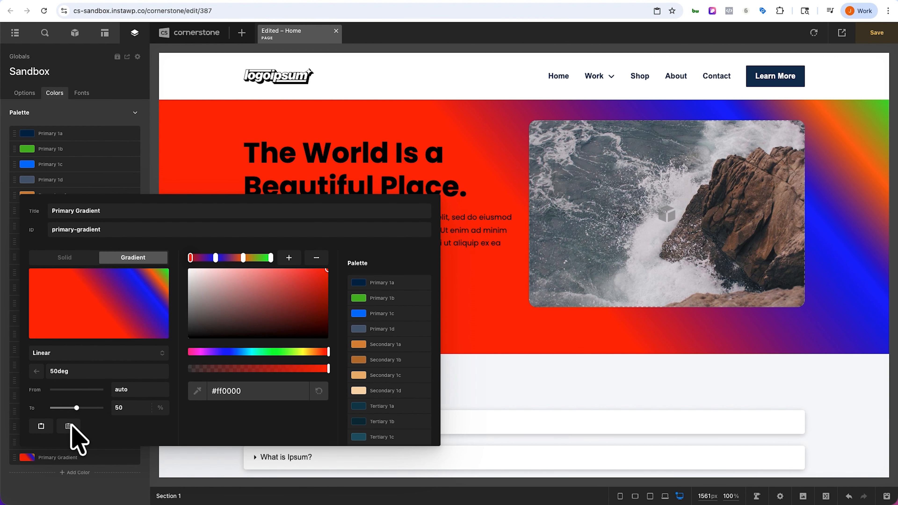
pyautogui.click(71, 465)
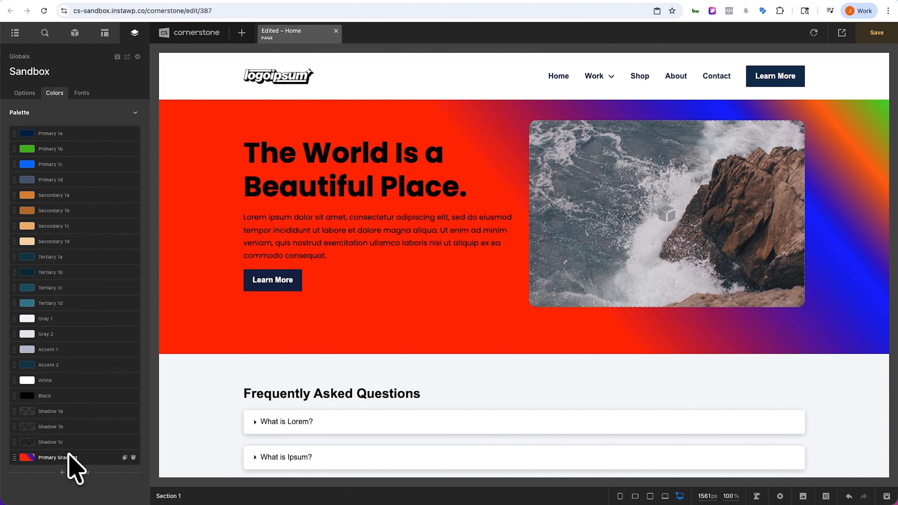
pyautogui.hotkey('ctrl', 's')
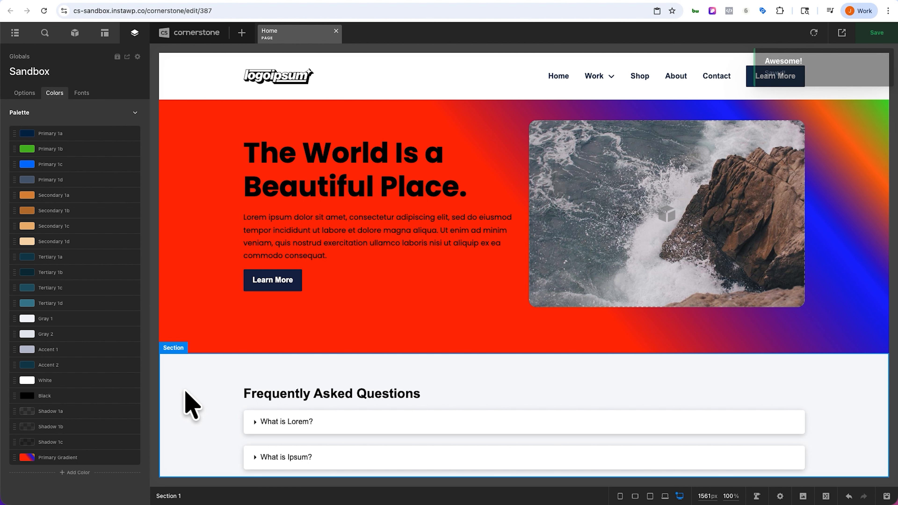
# Step: Apply the Primary Gradient global color as the background of the card grid section
pyautogui.scroll(-10, 185, 391)
pyautogui.scroll(-6, 185, 390)
pyautogui.scroll(4, 184, 393)
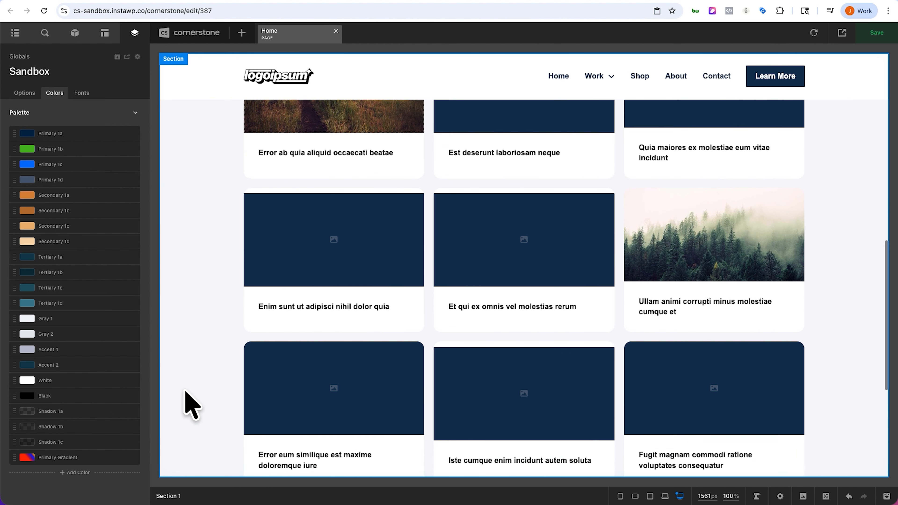
pyautogui.click(181, 265)
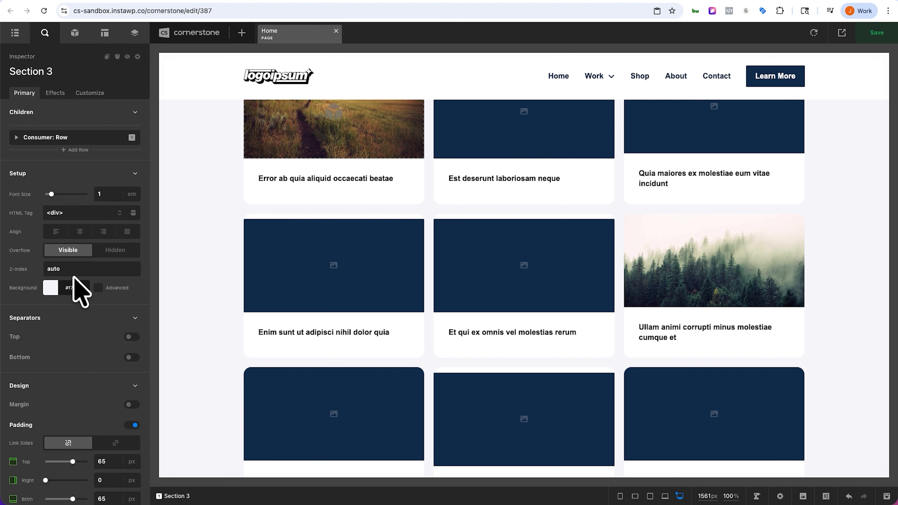
pyautogui.click(51, 288)
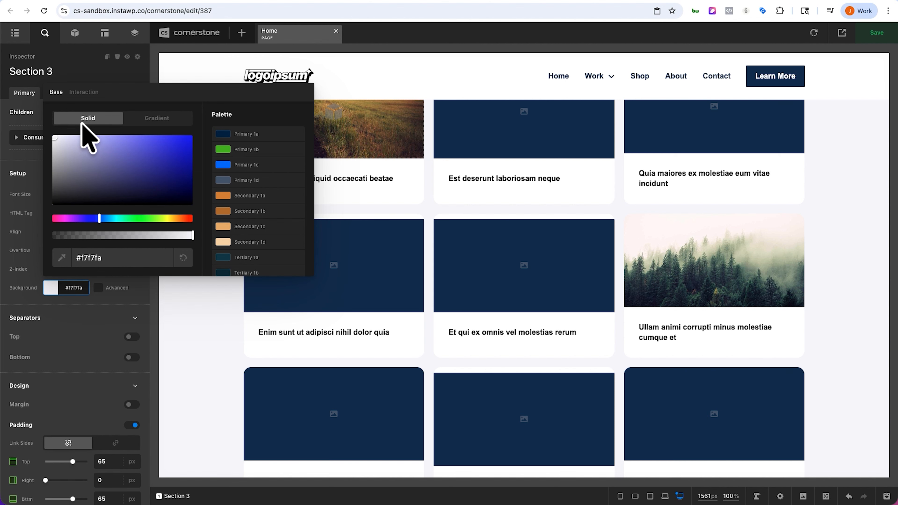
pyautogui.scroll(-5, 255, 178)
pyautogui.click(244, 261)
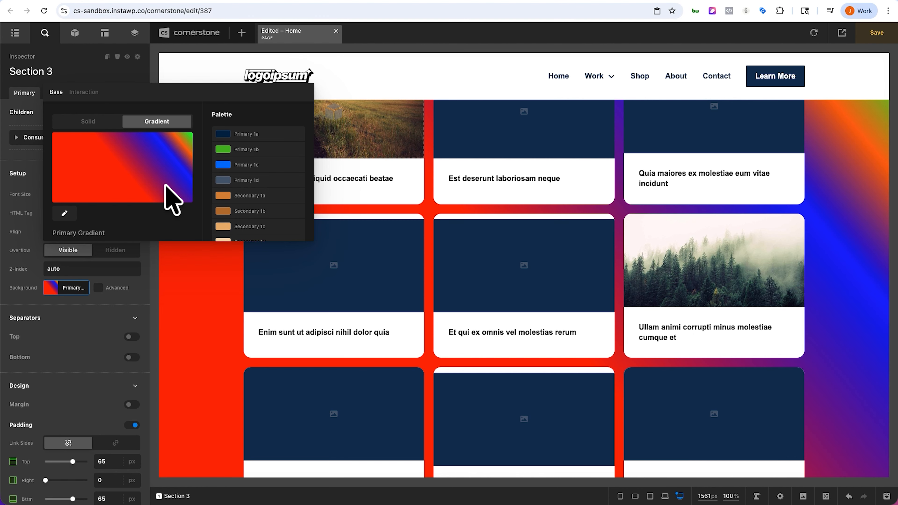
pyautogui.scroll(-5, 247, 177)
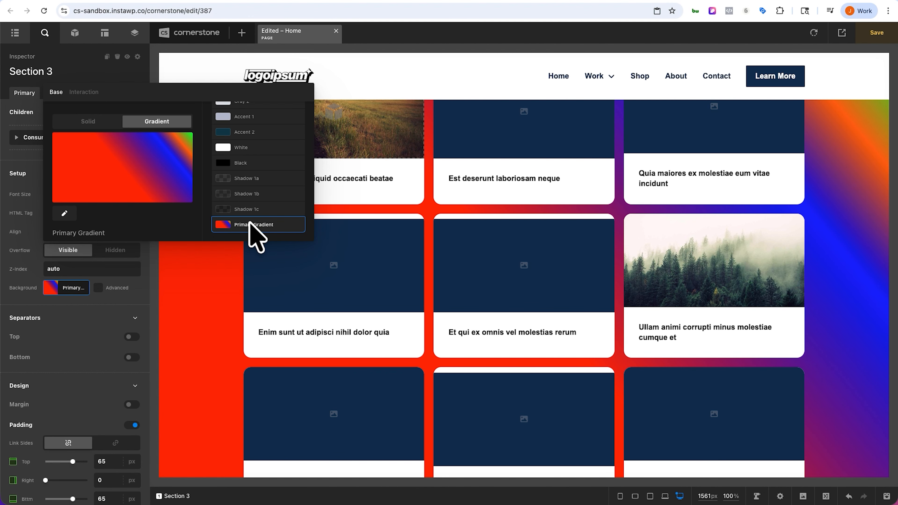
pyautogui.click(71, 289)
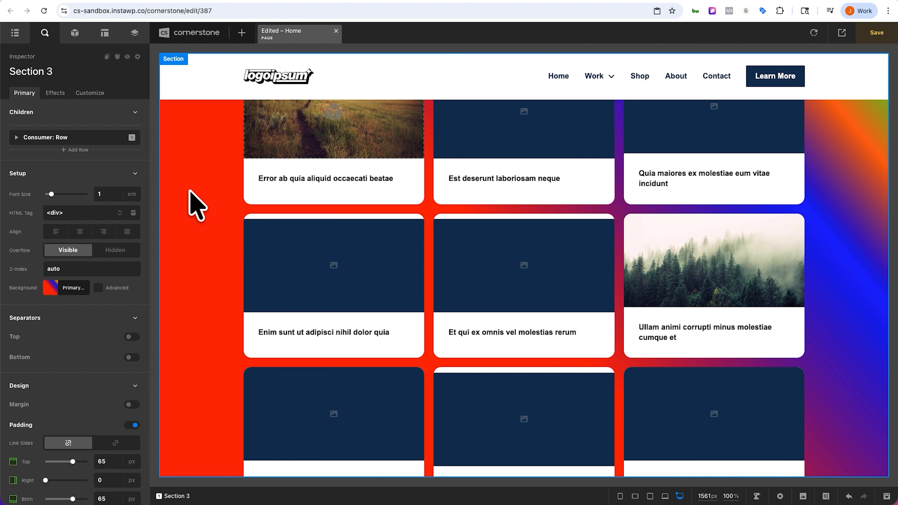
# Step: Replace the hero section's background gradient with the Primary Gradient global color
pyautogui.scroll(5, 196, 205)
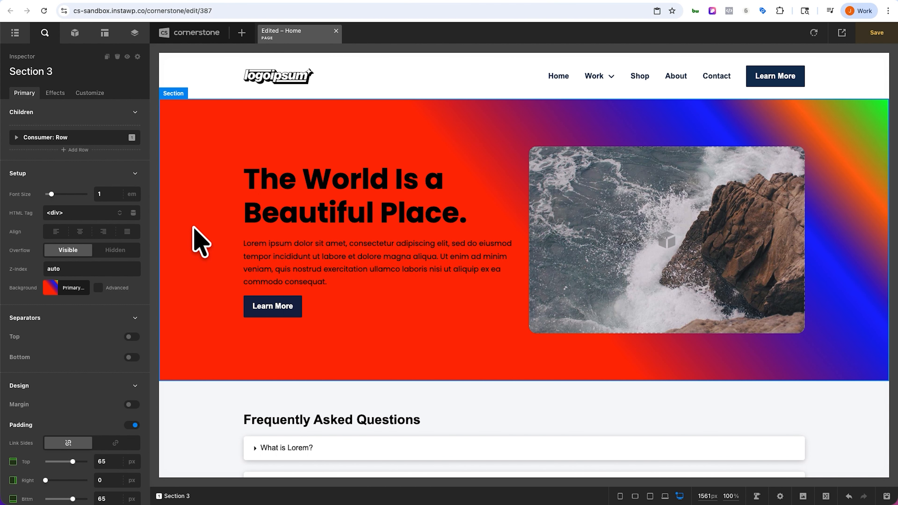
pyautogui.click(193, 229)
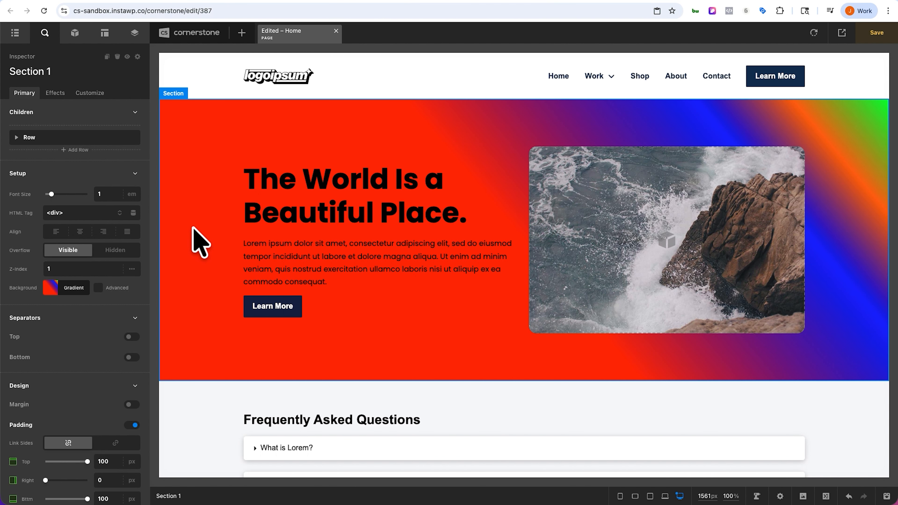
pyautogui.click(63, 287)
pyautogui.scroll(-5, 376, 167)
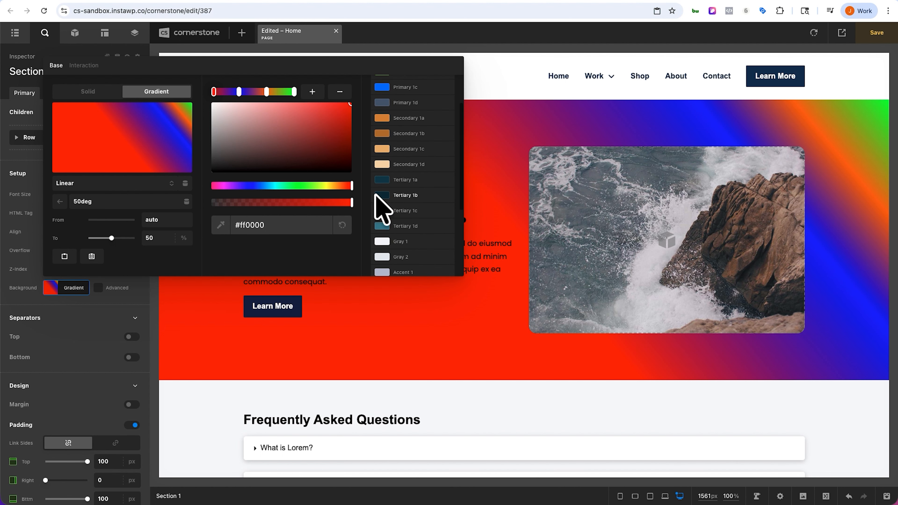
pyautogui.click(383, 257)
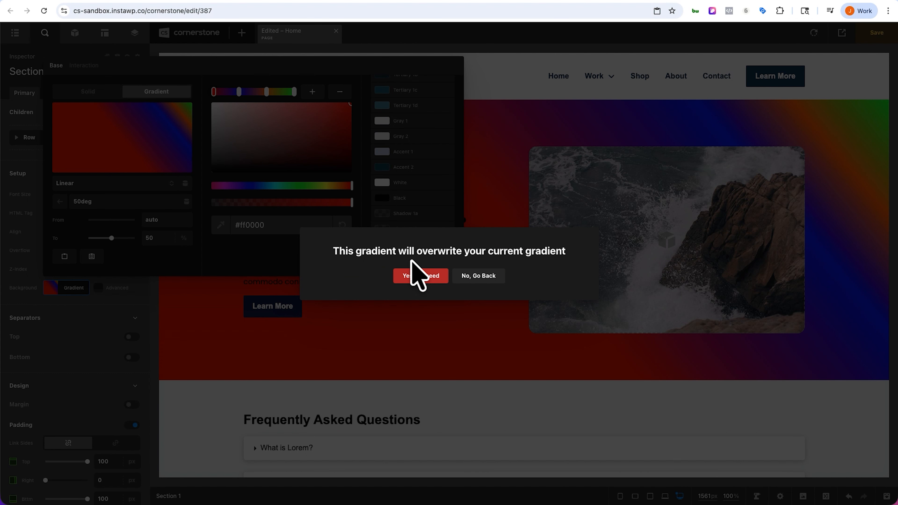
pyautogui.click(412, 276)
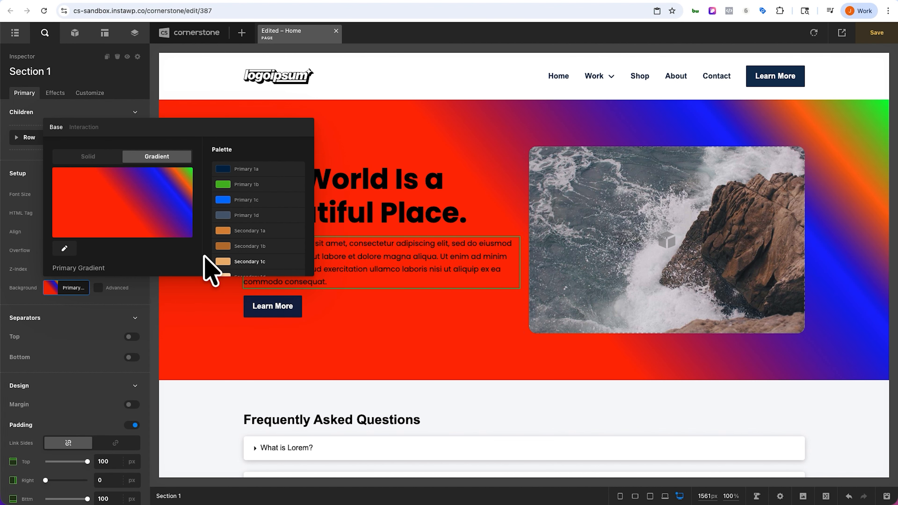
pyautogui.click(72, 283)
pyautogui.click(72, 285)
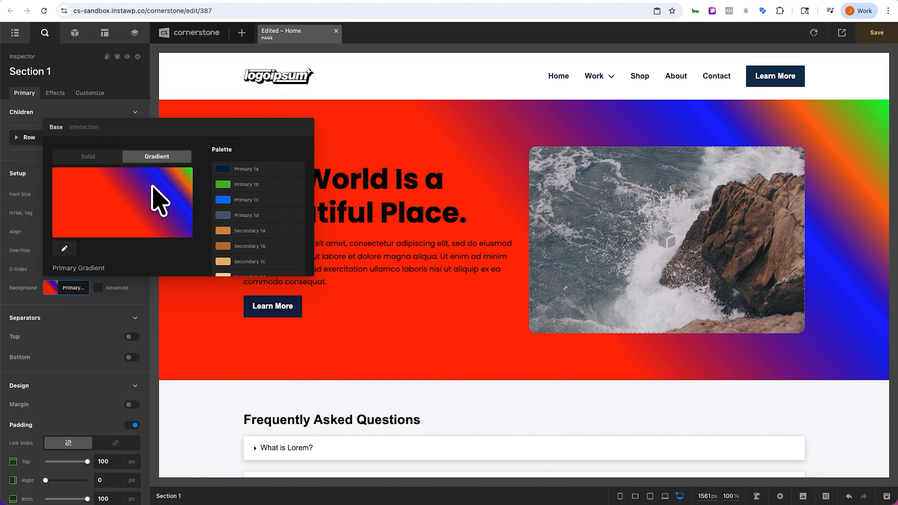
pyautogui.scroll(-5, 260, 213)
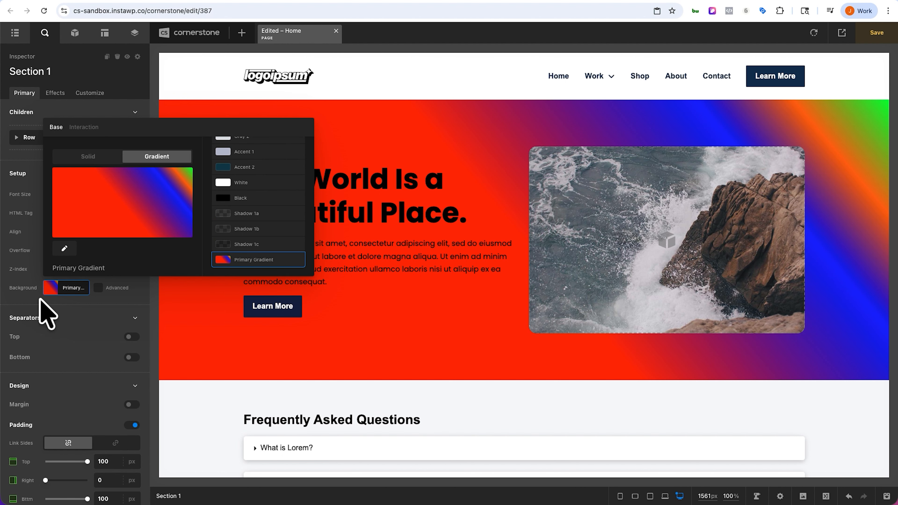
pyautogui.click(67, 290)
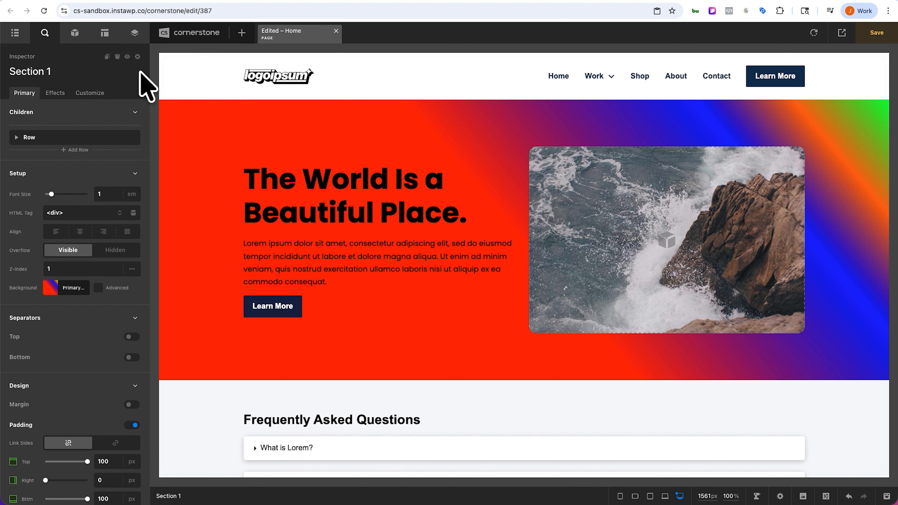
# Step: Open the Primary Gradient global color for editing and delete two of its color stops
pyautogui.click(134, 33)
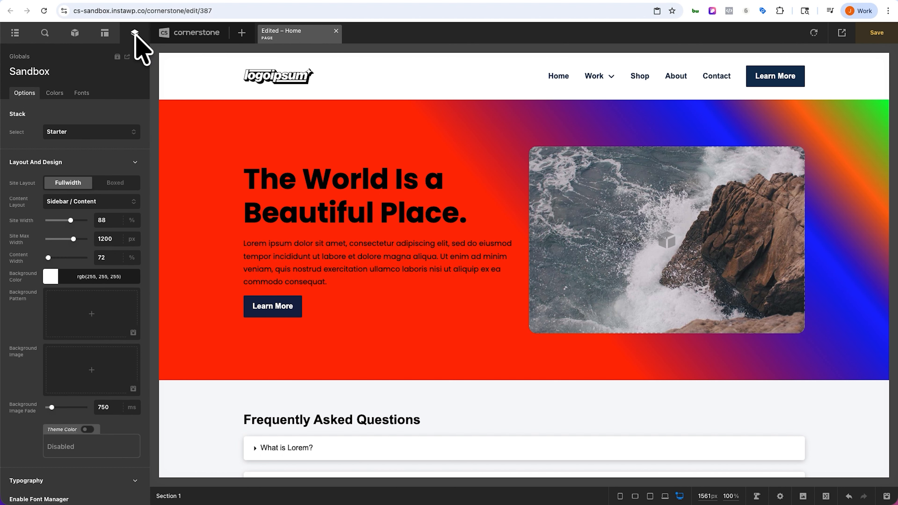
pyautogui.click(54, 94)
pyautogui.click(57, 456)
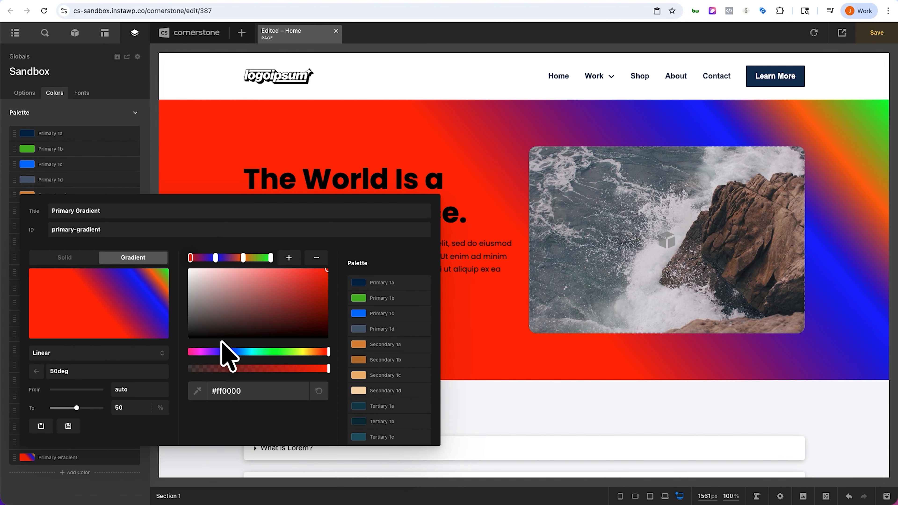
pyautogui.click(316, 259)
pyautogui.click(316, 260)
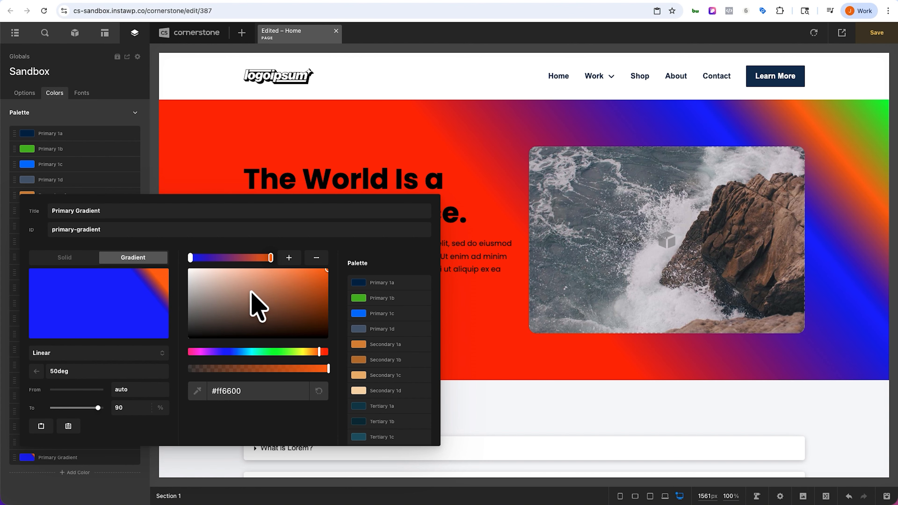
# Step: Set the To position of both remaining gradient stops to auto, close the editor, and save the page
pyautogui.click(190, 258)
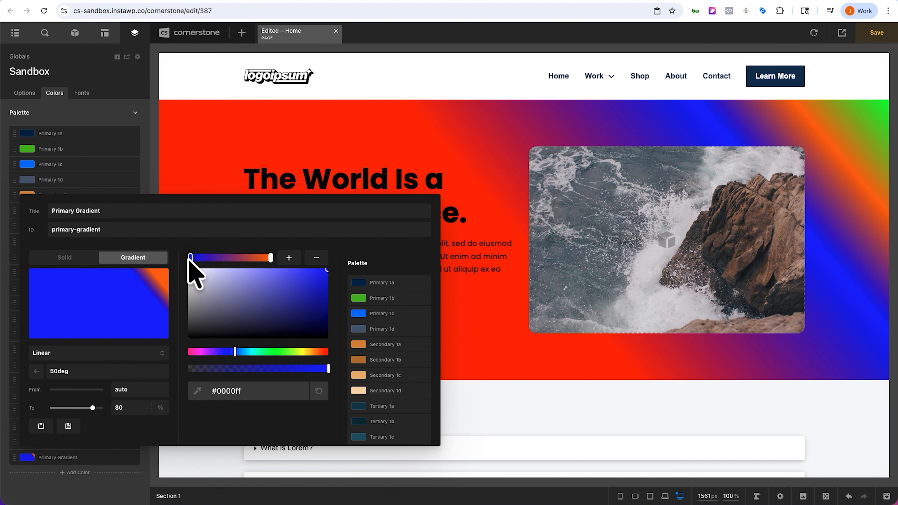
pyautogui.click(118, 408)
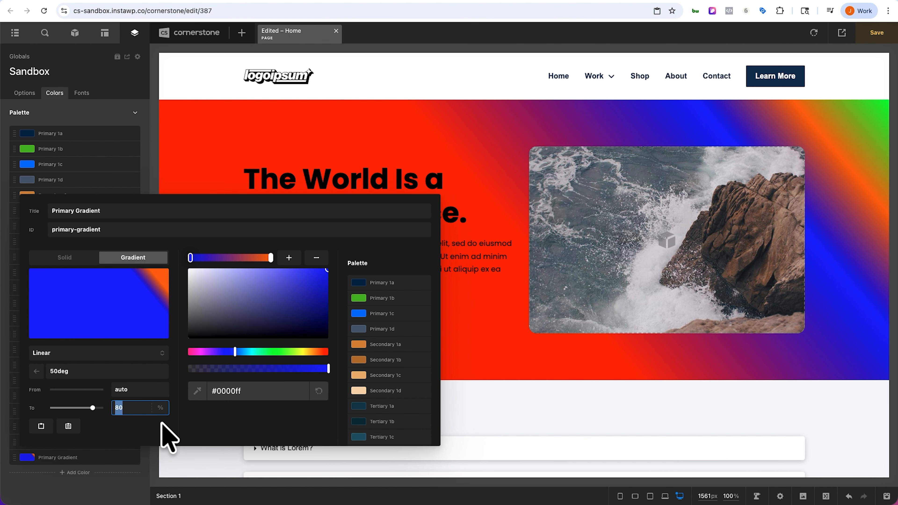
pyautogui.press('BackSpace')
pyautogui.press('Delete')
pyautogui.write('auto')
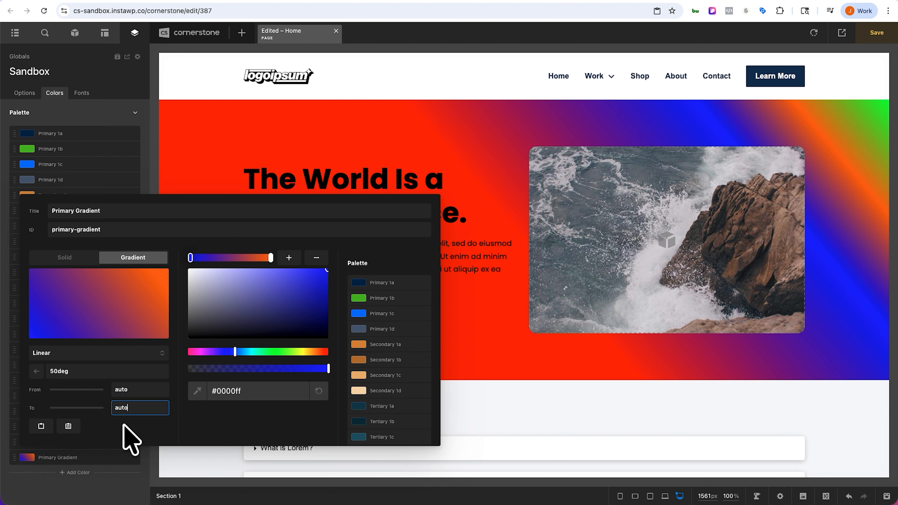
pyautogui.click(271, 257)
pyautogui.click(139, 413)
pyautogui.write('auto')
pyautogui.press('Return')
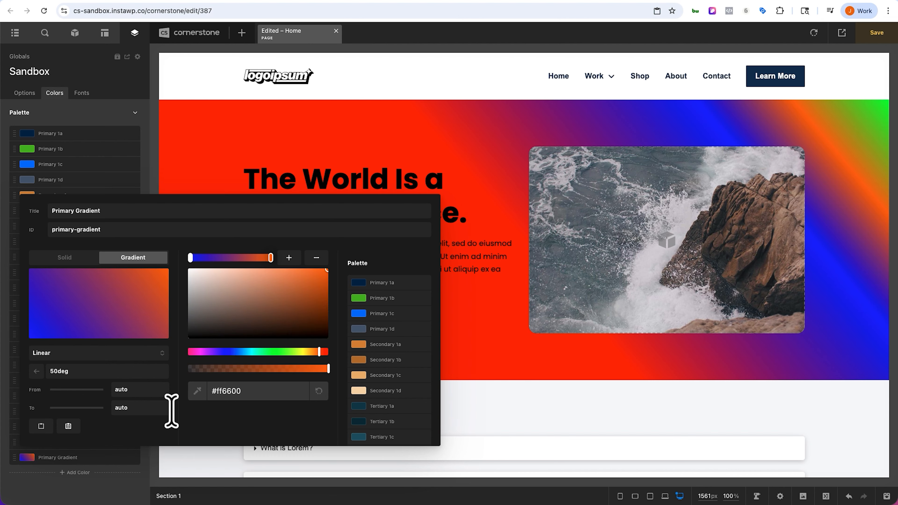
pyautogui.click(85, 449)
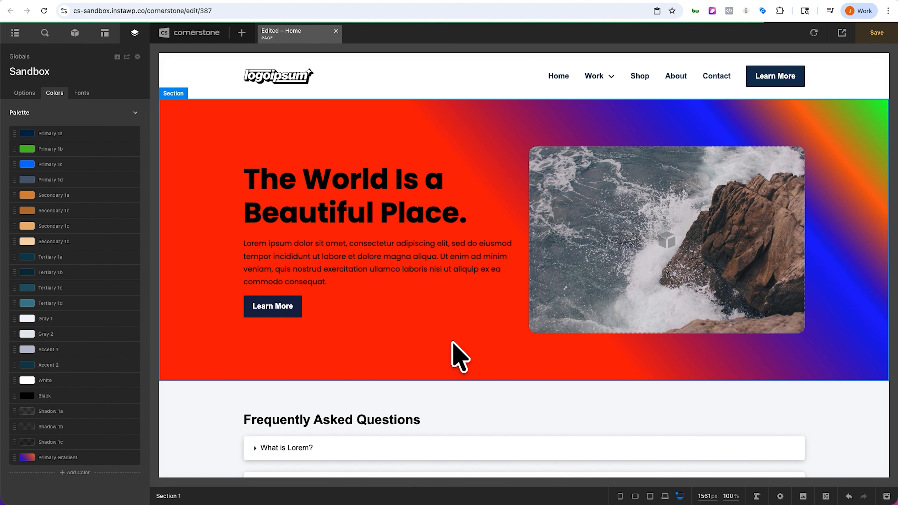
pyautogui.click(813, 33)
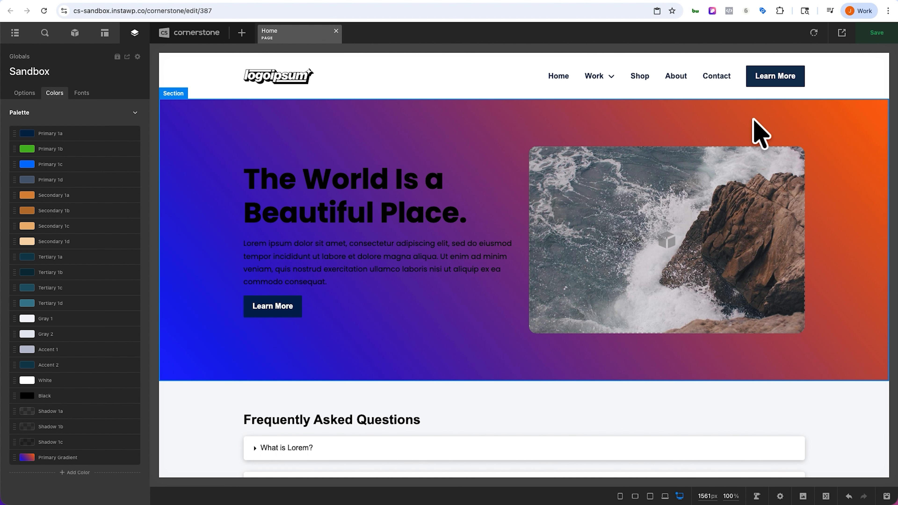
# Step: Detach the hero section's background from the global gradient and change its end stop to Primary 1b
pyautogui.scroll(-15, 761, 135)
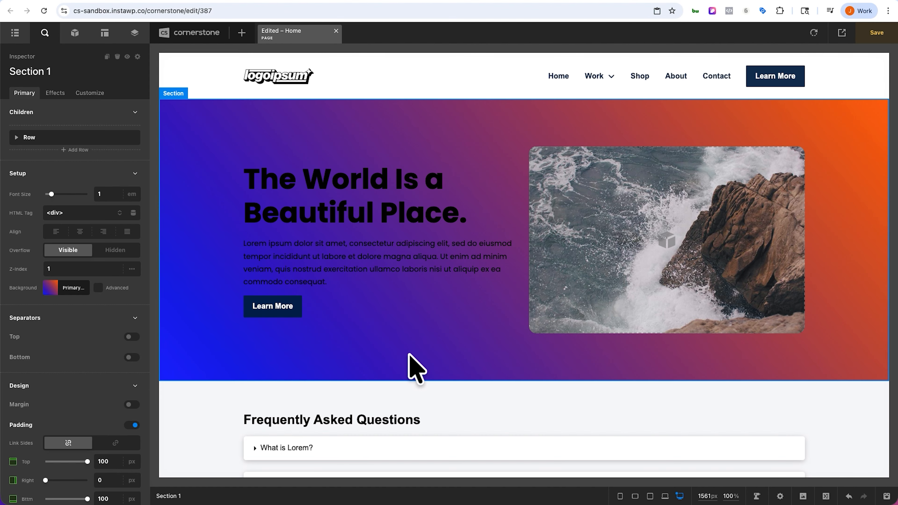
pyautogui.scroll(-10, 409, 355)
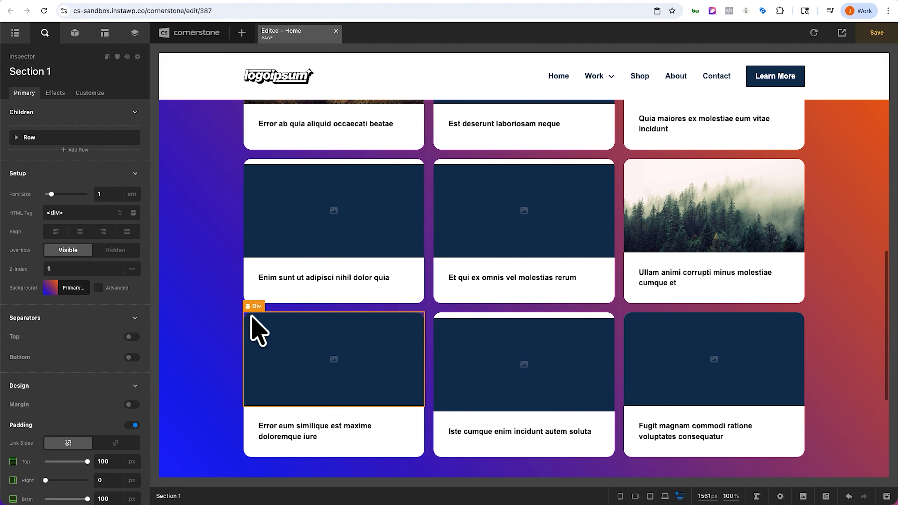
pyautogui.scroll(10, 231, 330)
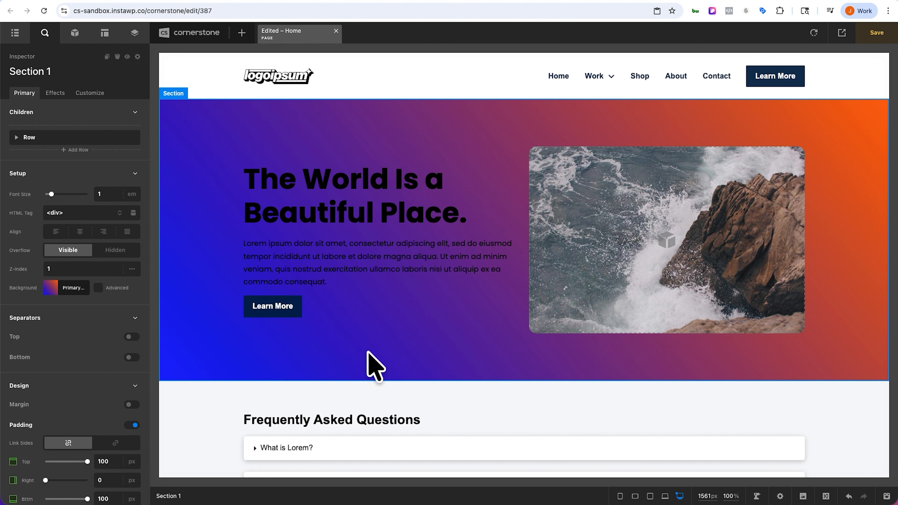
pyautogui.click(67, 289)
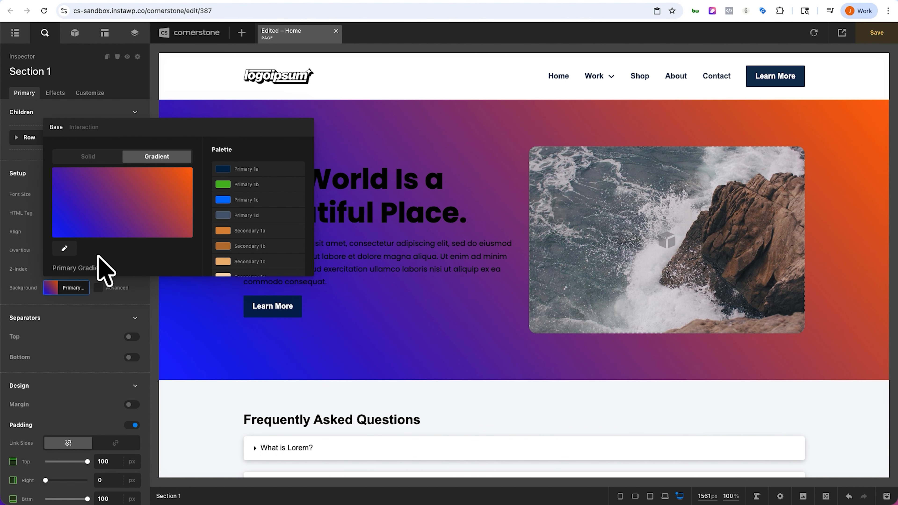
pyautogui.scroll(-5, 250, 220)
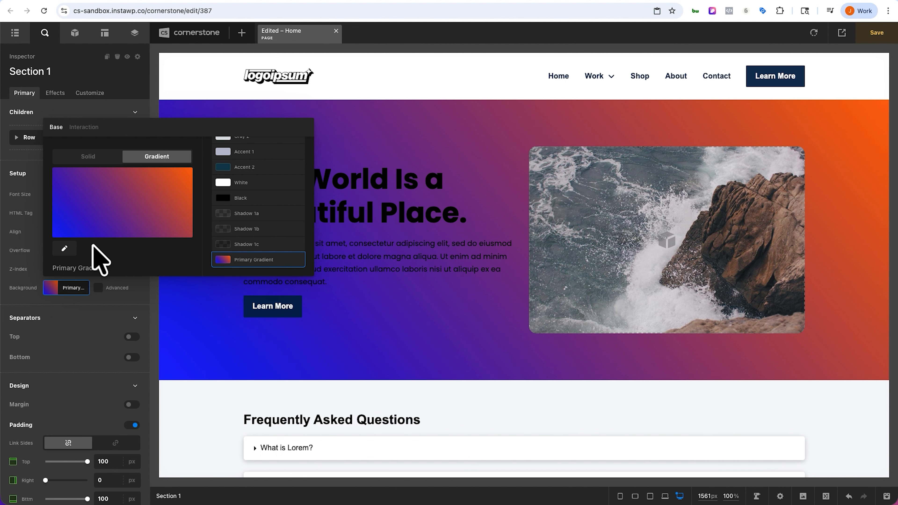
pyautogui.click(64, 248)
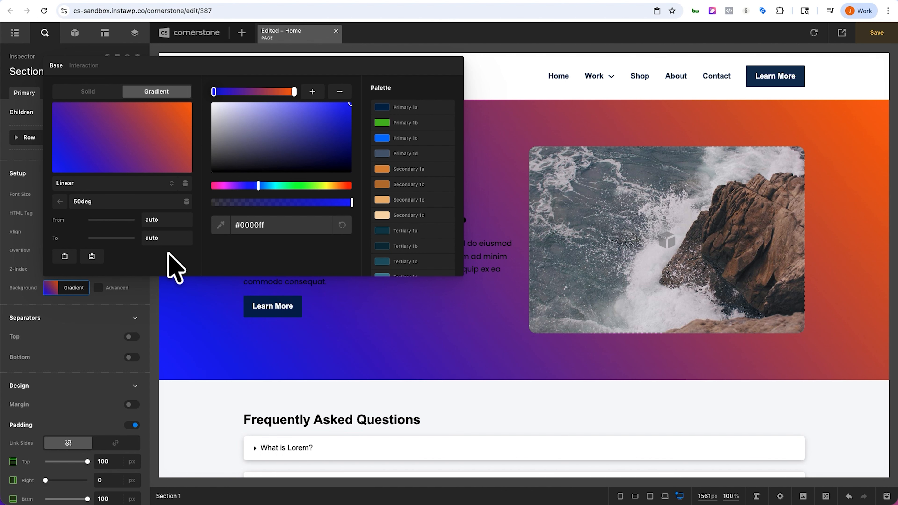
pyautogui.click(294, 92)
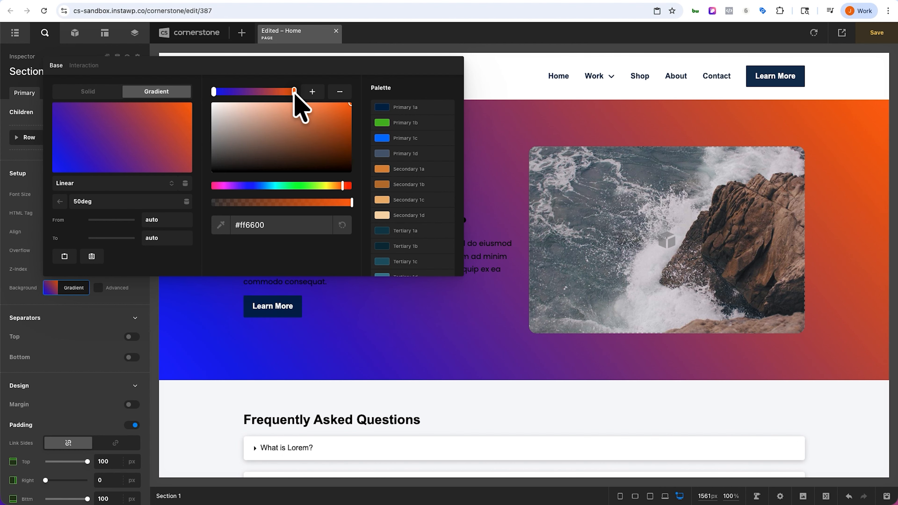
pyautogui.click(389, 123)
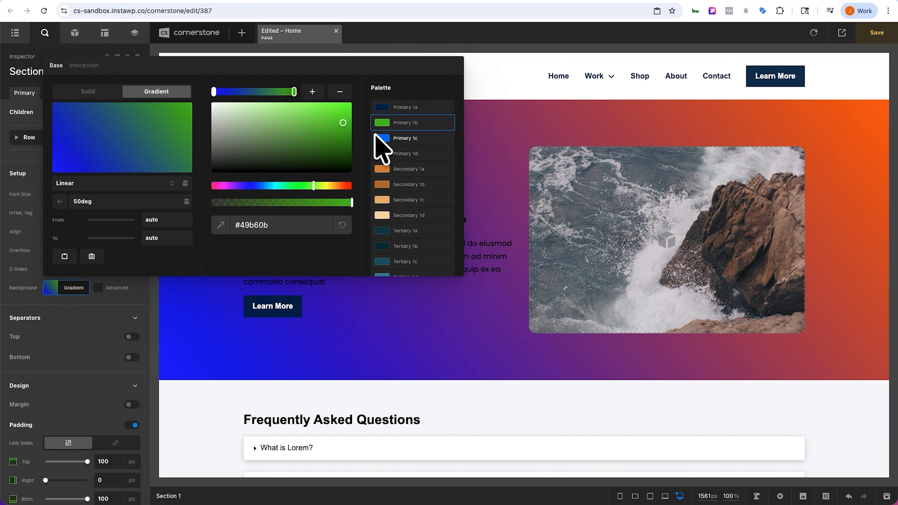
pyautogui.click(74, 285)
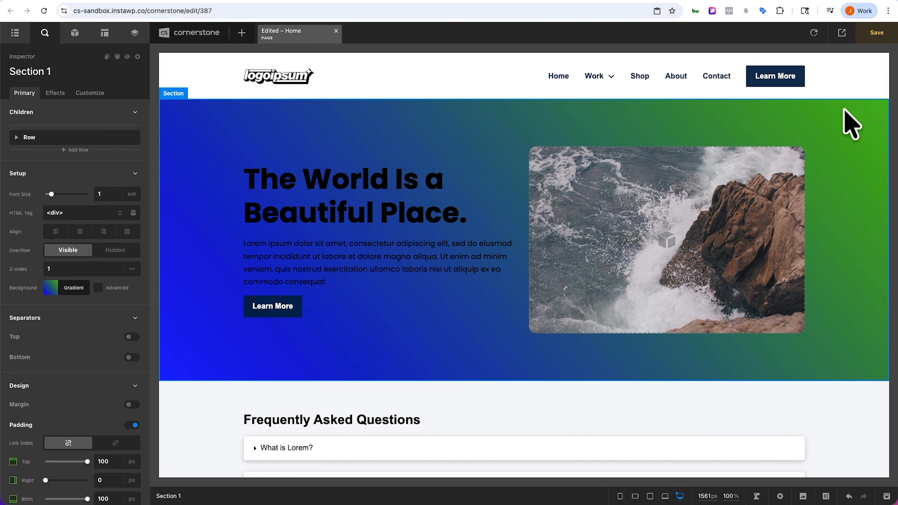
# Step: Change the hero section's background to a solid white color
pyautogui.scroll(-10, 841, 131)
pyautogui.scroll(-5, 839, 131)
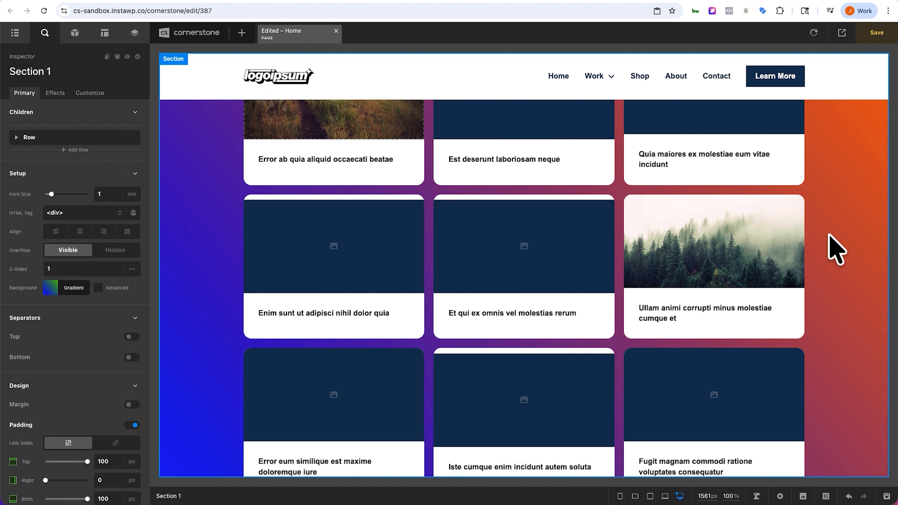
pyautogui.scroll(15, 829, 236)
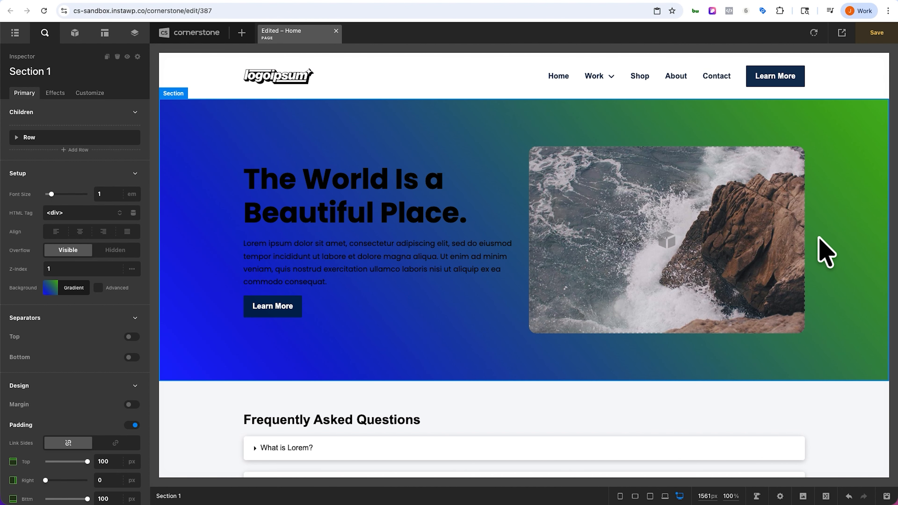
pyautogui.click(198, 298)
pyautogui.click(80, 286)
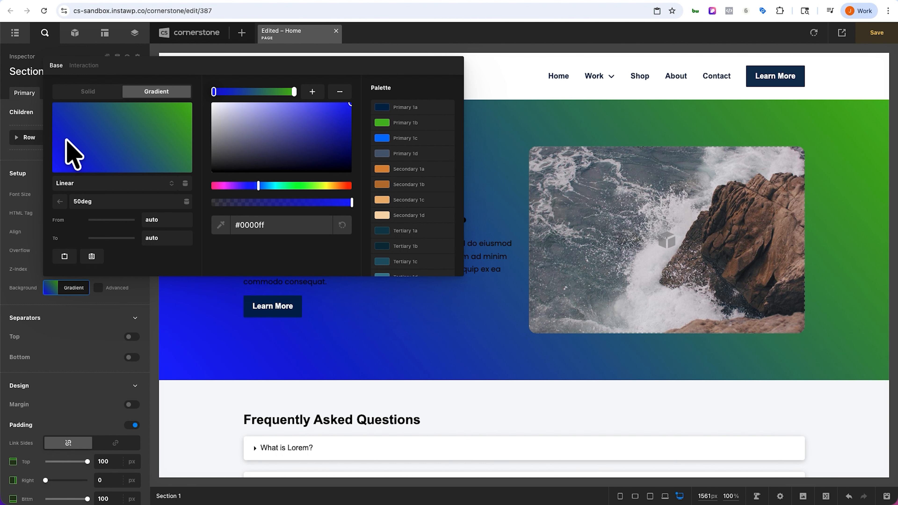
pyautogui.click(80, 92)
pyautogui.moveTo(82, 171); pyautogui.dragTo(52, 135)
pyautogui.click(62, 288)
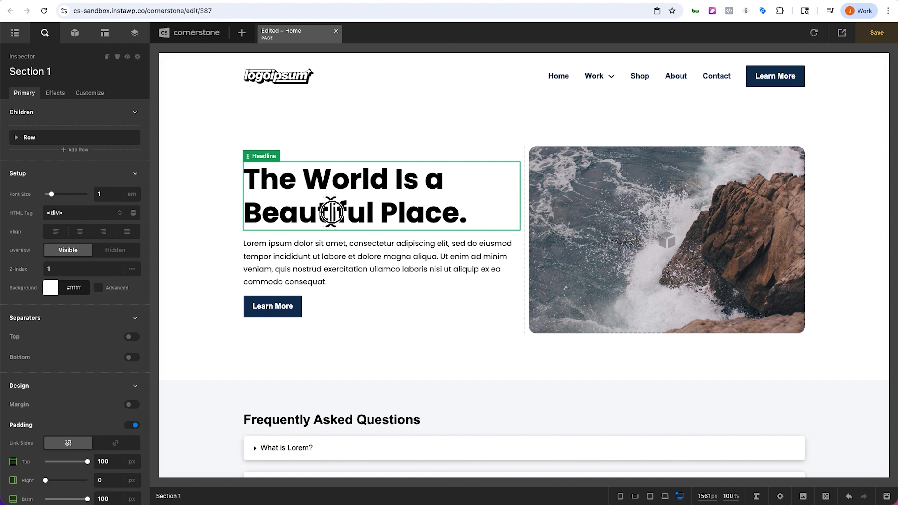
# Step: Apply the Primary Gradient global color to the hero headline's text color
pyautogui.click(331, 212)
pyautogui.scroll(-10, 70, 271)
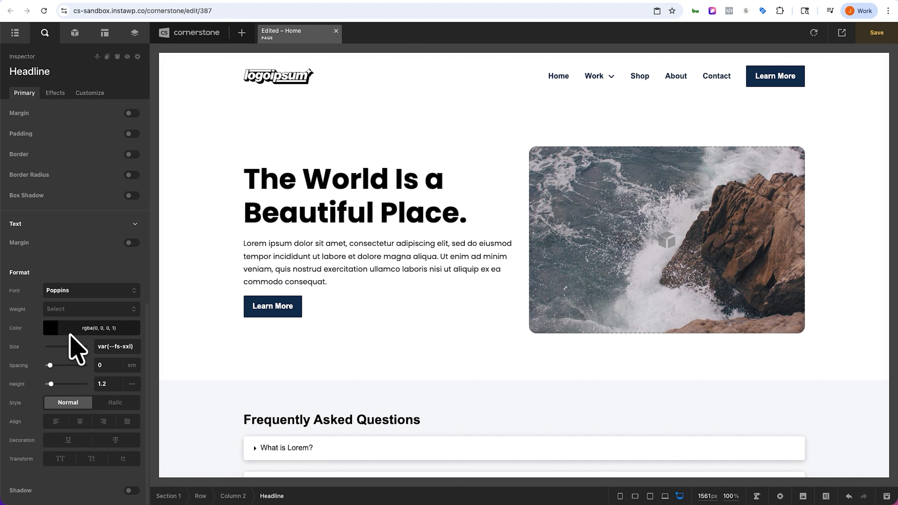
pyautogui.click(70, 330)
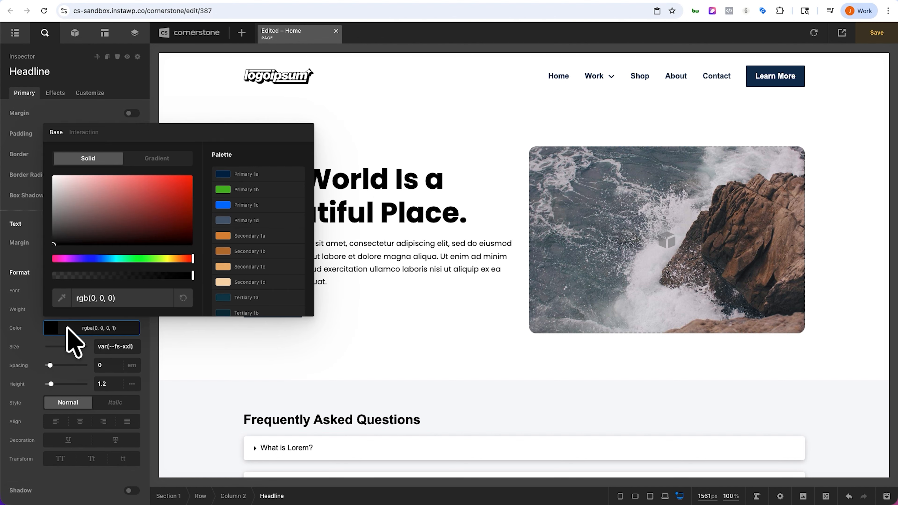
pyautogui.scroll(-5, 235, 272)
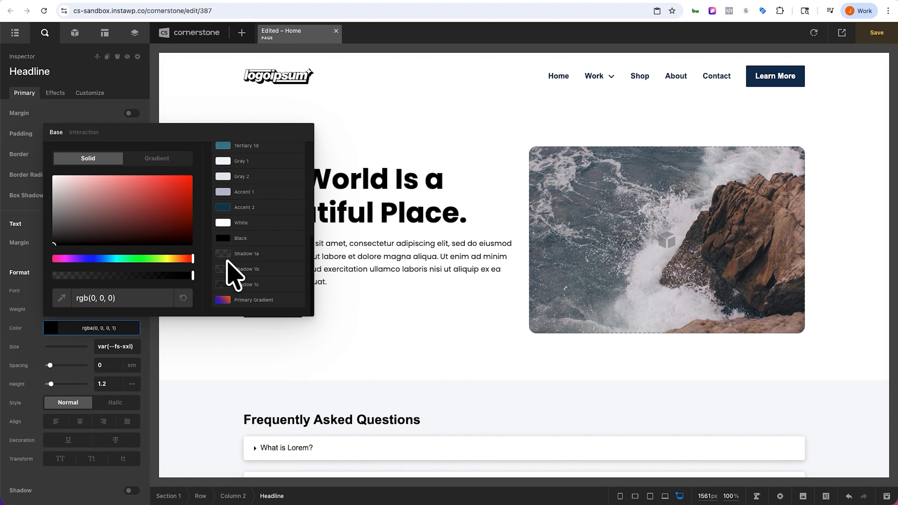
pyautogui.click(249, 301)
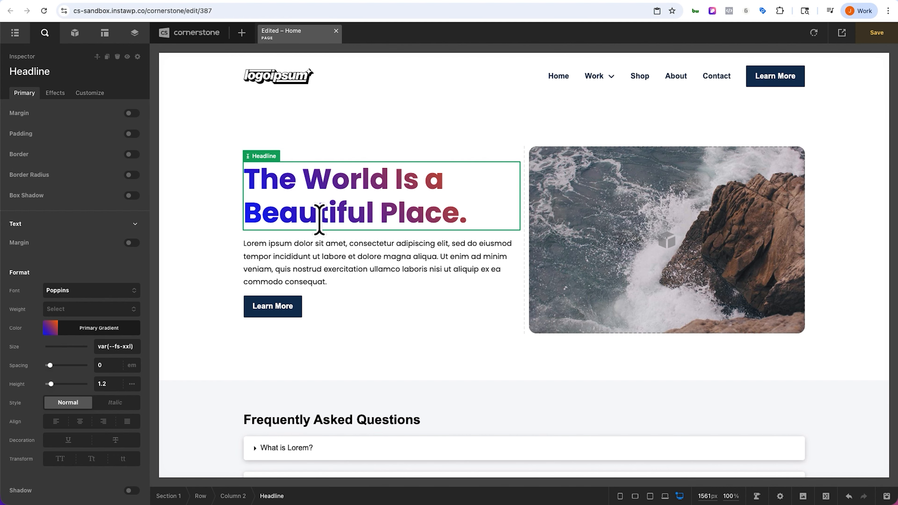
# Step: Give the headline an interaction color from Primary Gradient with its end stop changed to Primary 1b
pyautogui.click(87, 321)
pyautogui.click(76, 167)
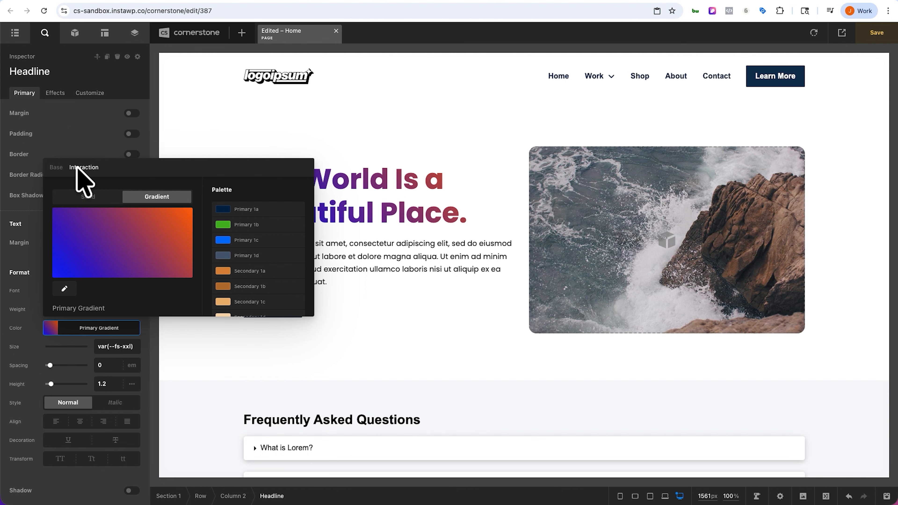
pyautogui.scroll(-10, 244, 233)
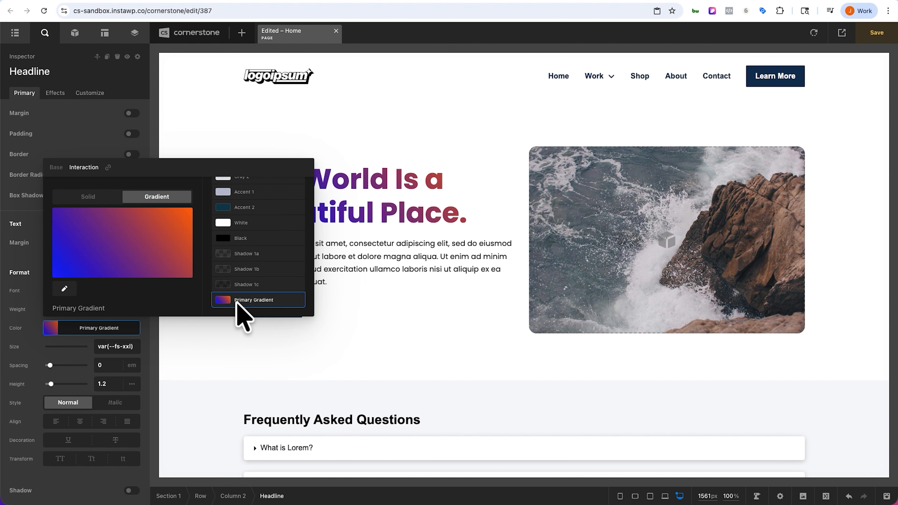
pyautogui.click(65, 289)
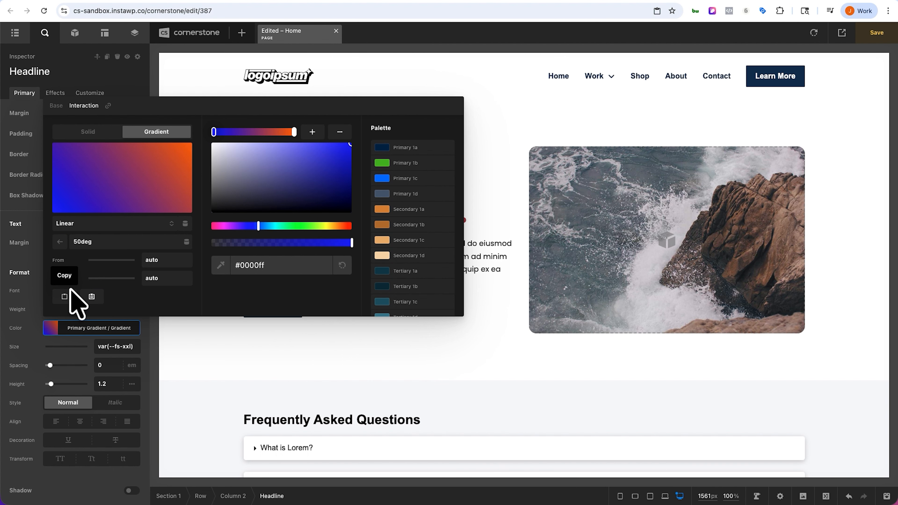
pyautogui.click(293, 132)
pyautogui.click(392, 163)
pyautogui.click(101, 328)
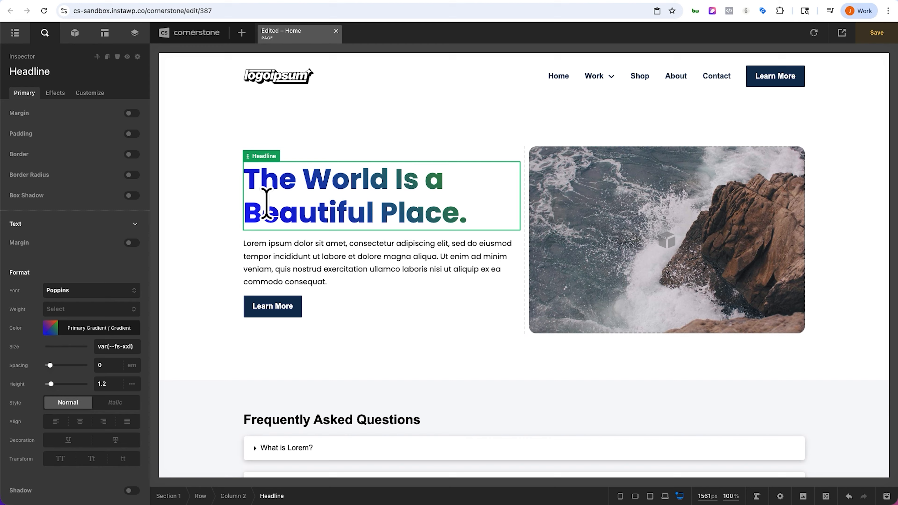
# Step: Enable advanced background layers on the hero section and set the lighthouse photo as the lower background image
pyautogui.click(200, 201)
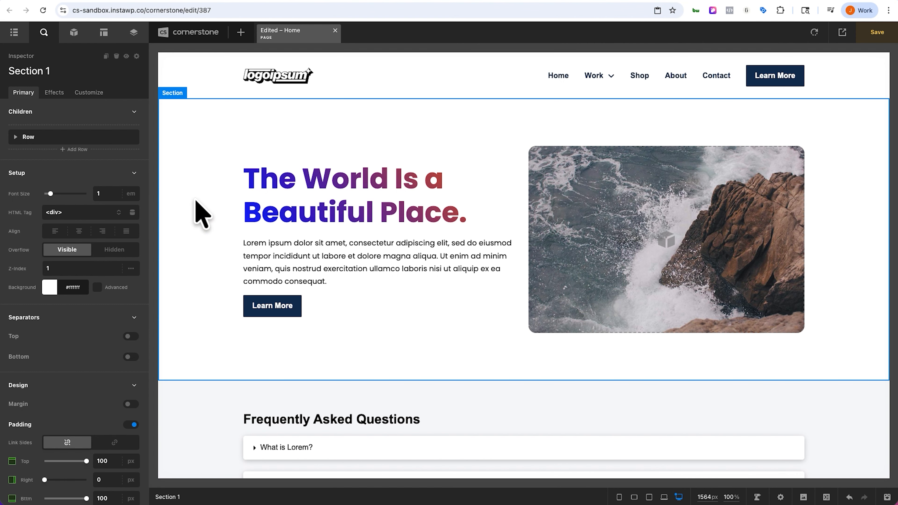
pyautogui.click(97, 287)
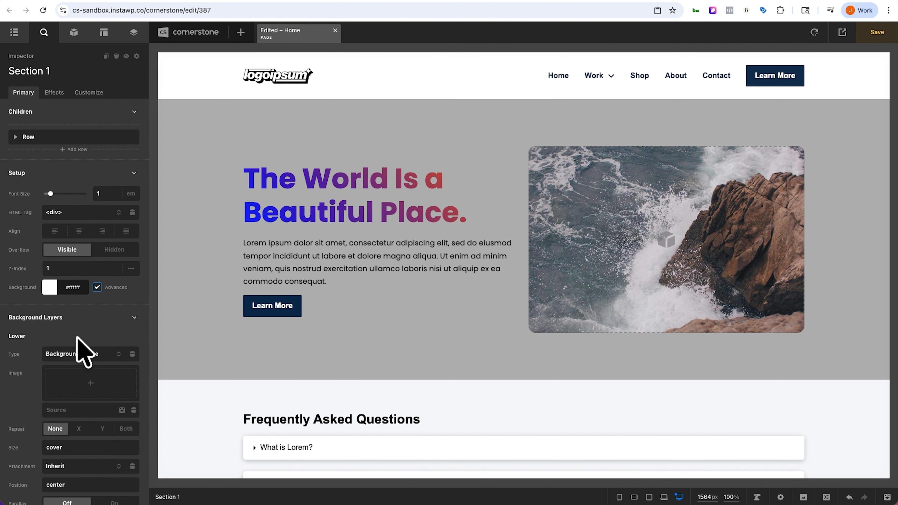
pyautogui.click(76, 355)
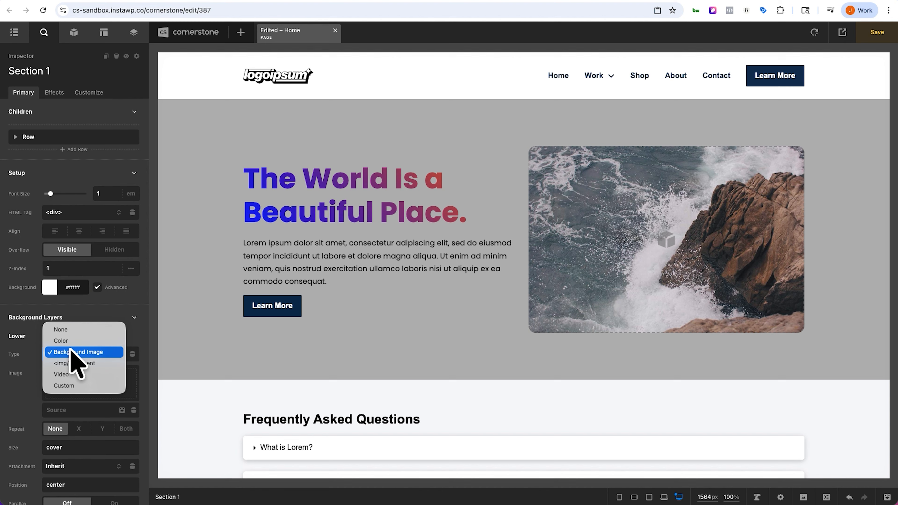
pyautogui.click(73, 352)
pyautogui.click(93, 383)
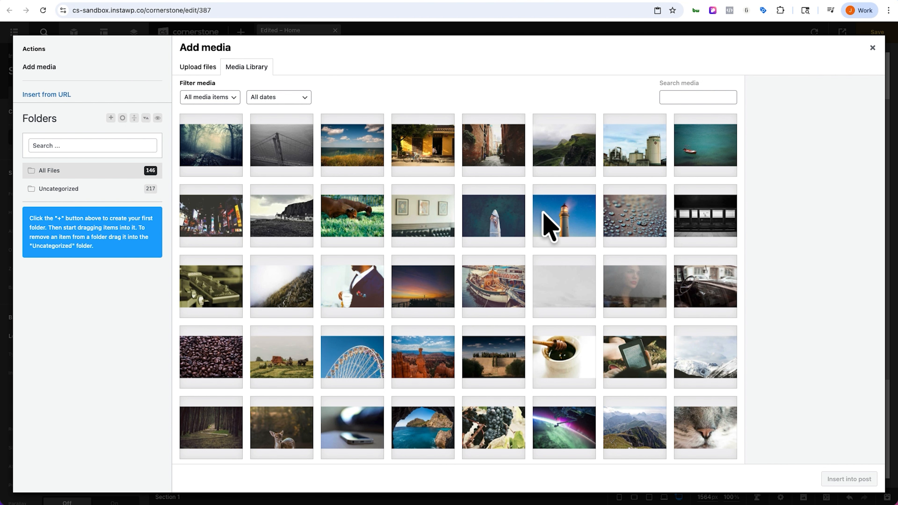
pyautogui.click(547, 220)
pyautogui.click(826, 479)
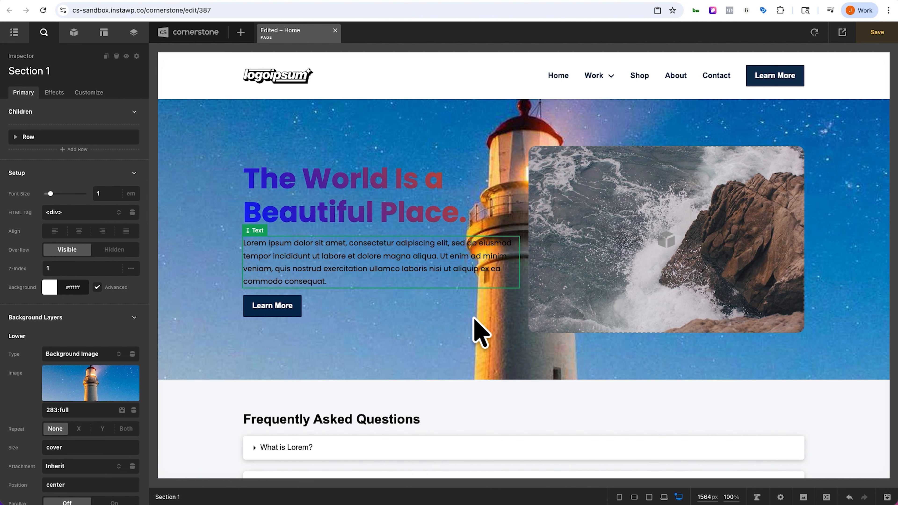
# Step: Delete the ocean wave image from the hero row so the text sits alone
pyautogui.click(577, 301)
pyautogui.press('Delete')
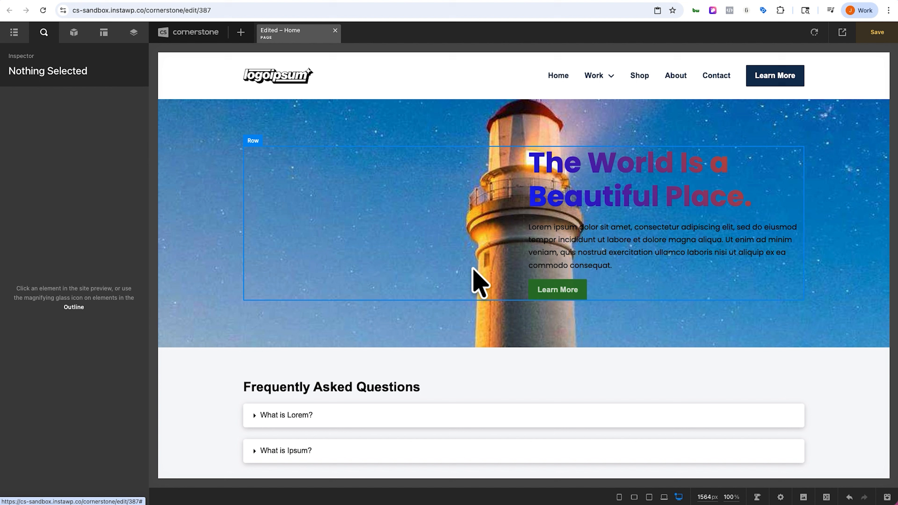
pyautogui.click(477, 286)
pyautogui.scroll(-4, 85, 389)
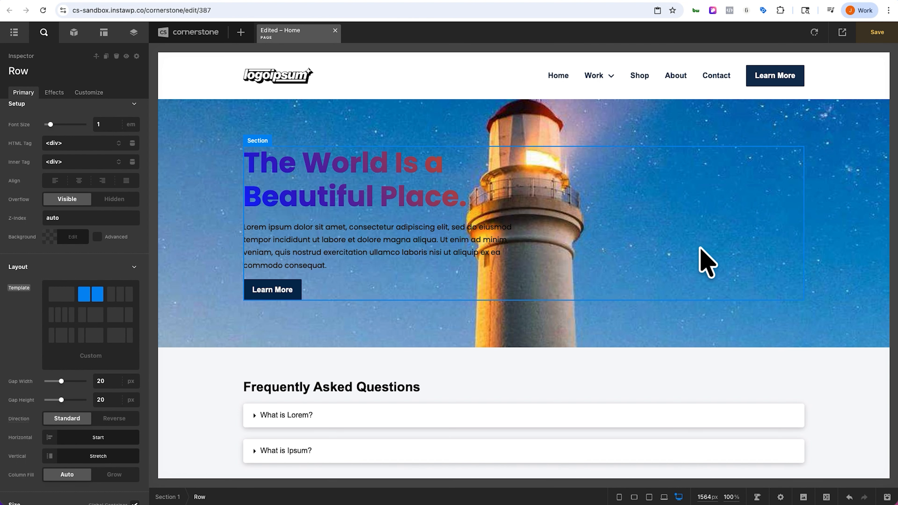
# Step: Add an upper background layer to the hero section with the color rgba(255, 255, 255, 0.5)
pyautogui.click(211, 257)
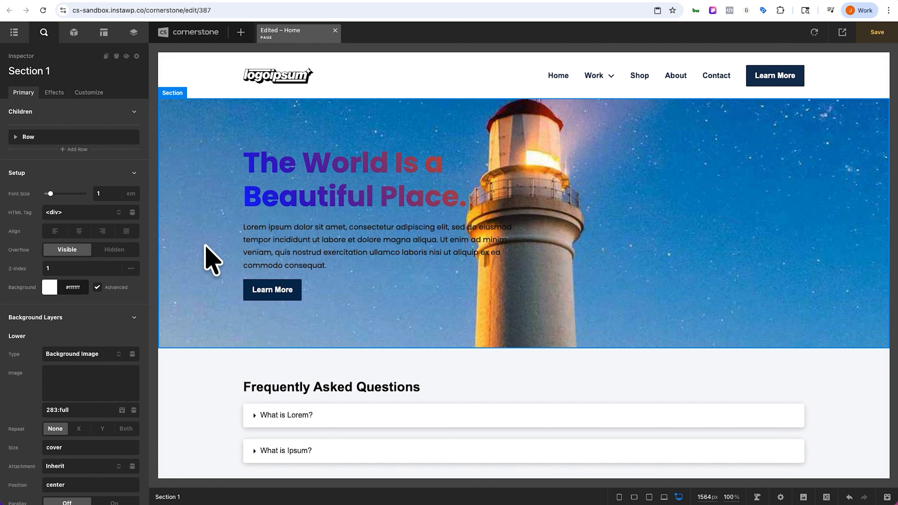
pyautogui.scroll(-6, 90, 311)
pyautogui.click(76, 340)
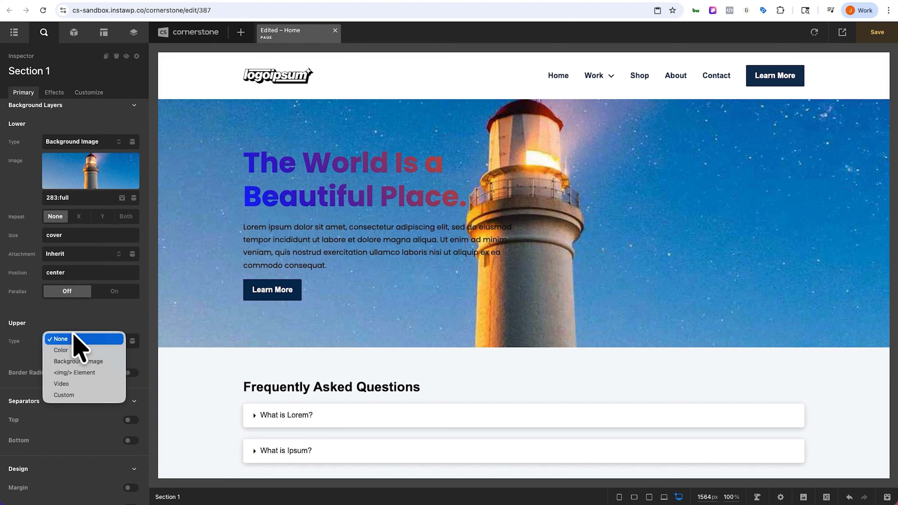
pyautogui.click(73, 351)
pyautogui.click(61, 357)
pyautogui.moveTo(90, 251); pyautogui.dragTo(44, 307)
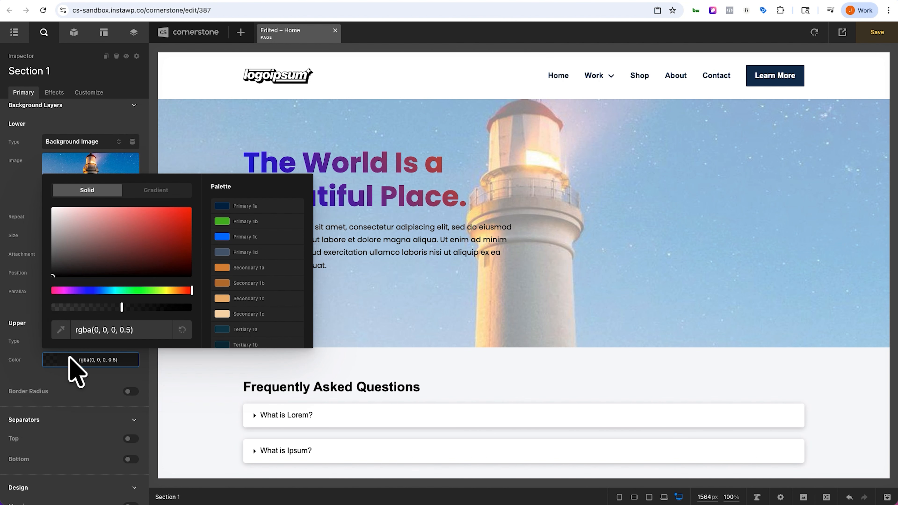
pyautogui.click(70, 358)
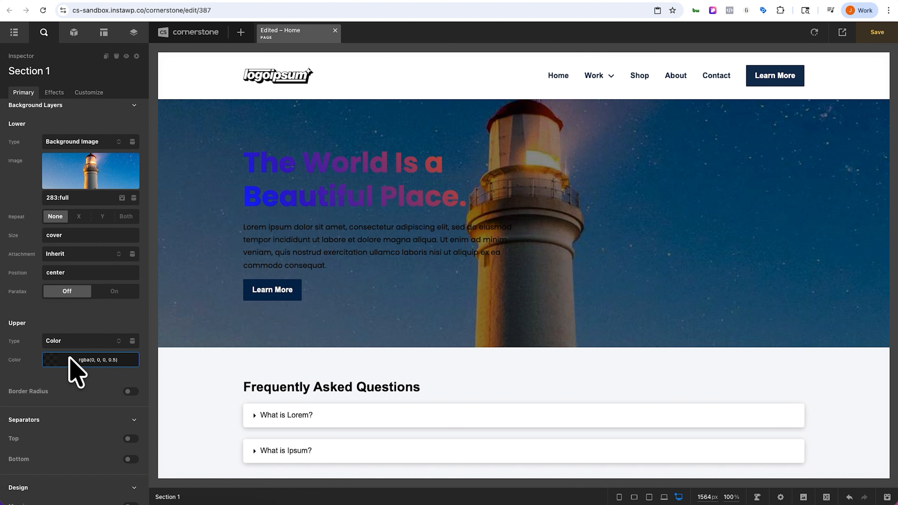
pyautogui.click(70, 358)
pyautogui.click(53, 208)
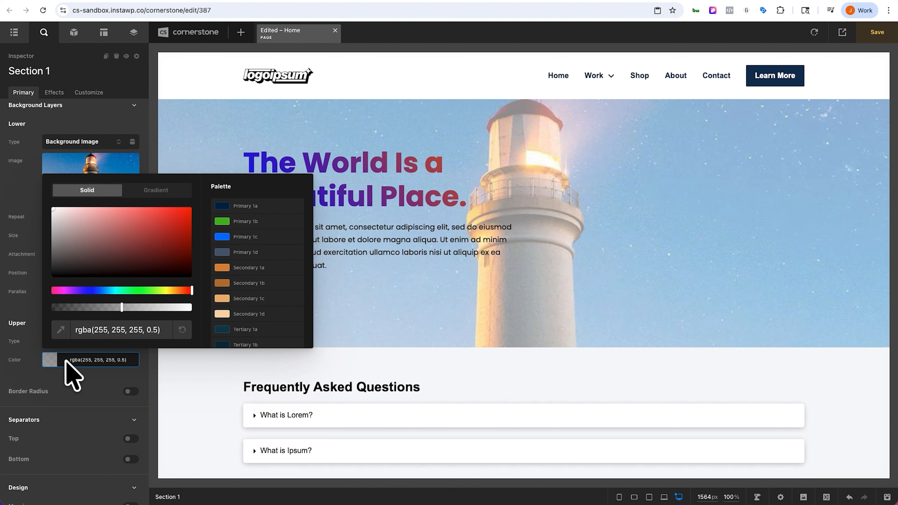
pyautogui.click(65, 360)
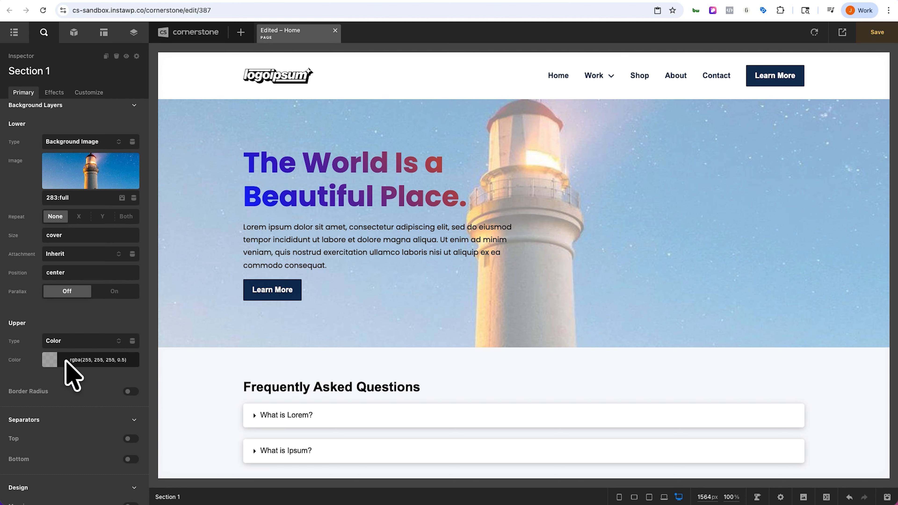
# Step: Change the upper layer color to a linear gradient to right, from solid white #ffffff to transparent #ffffff00
pyautogui.click(65, 360)
pyautogui.click(65, 361)
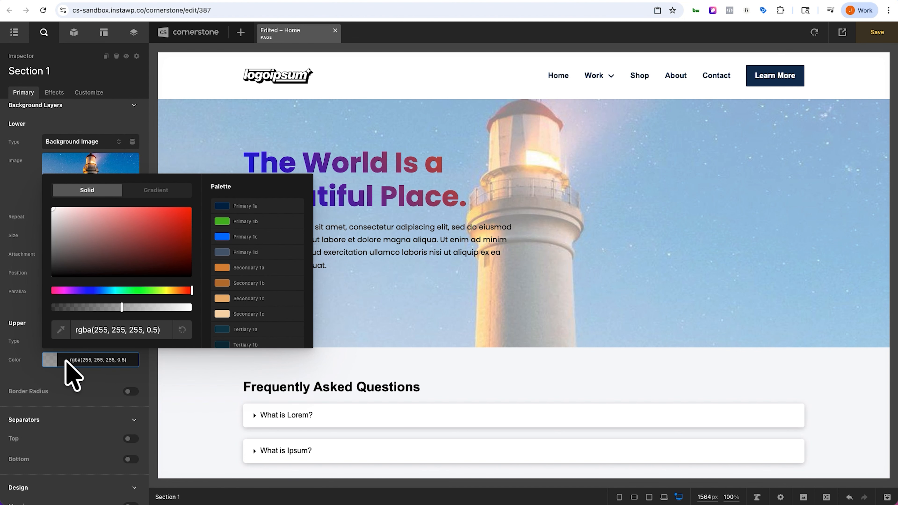
pyautogui.click(169, 187)
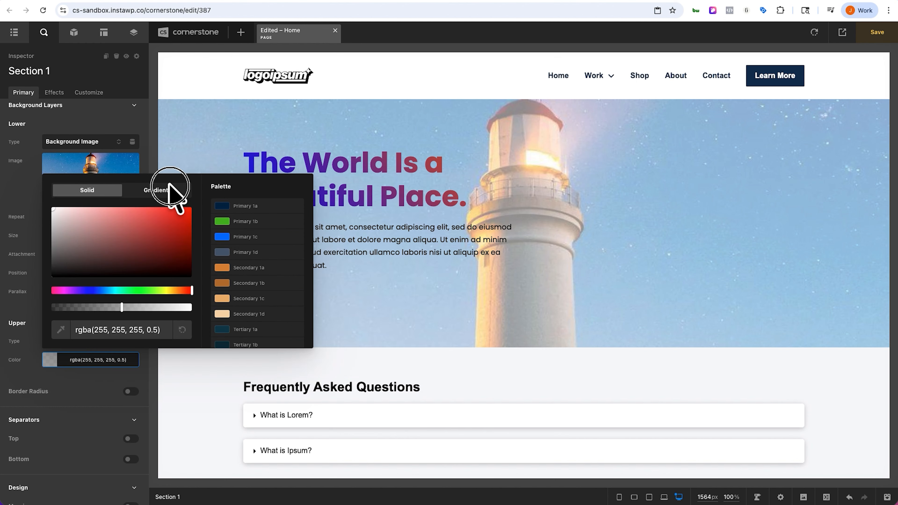
pyautogui.moveTo(235, 221); pyautogui.dragTo(170, 163)
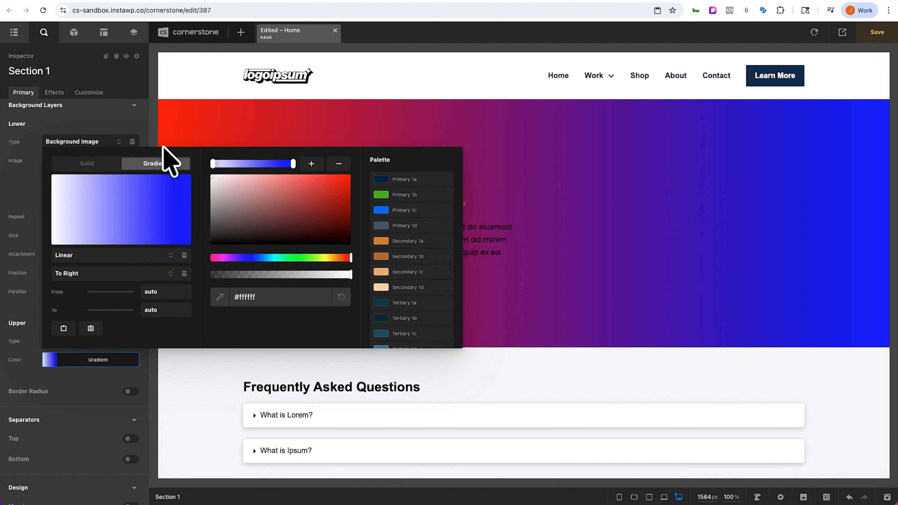
pyautogui.click(294, 164)
pyautogui.moveTo(290, 216); pyautogui.dragTo(159, 157)
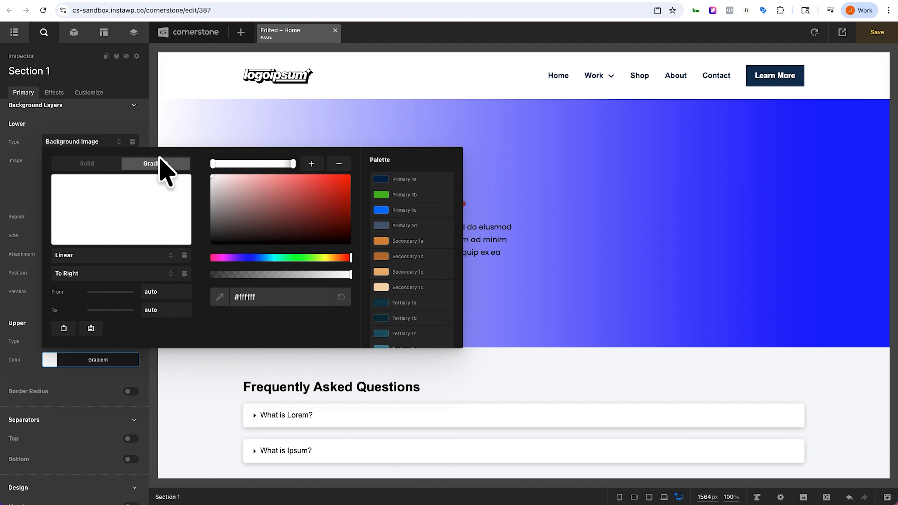
pyautogui.click(294, 165)
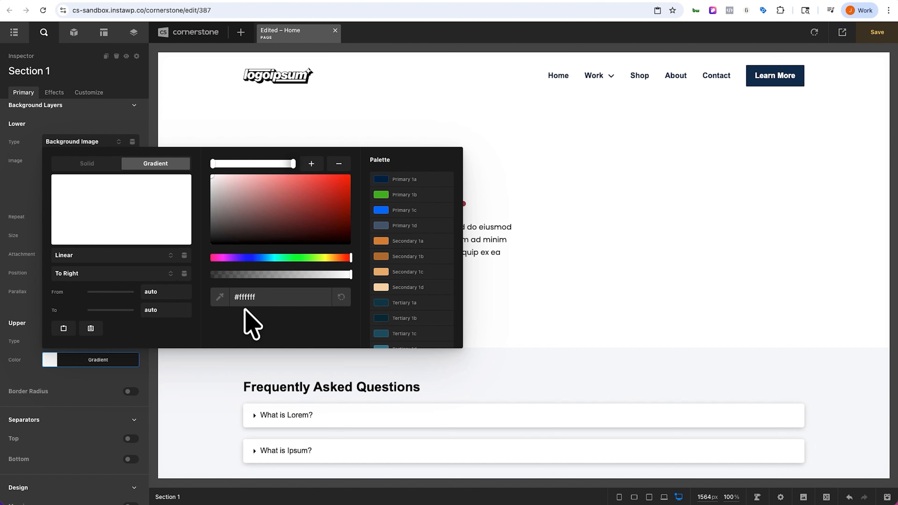
pyautogui.moveTo(348, 276); pyautogui.dragTo(209, 279)
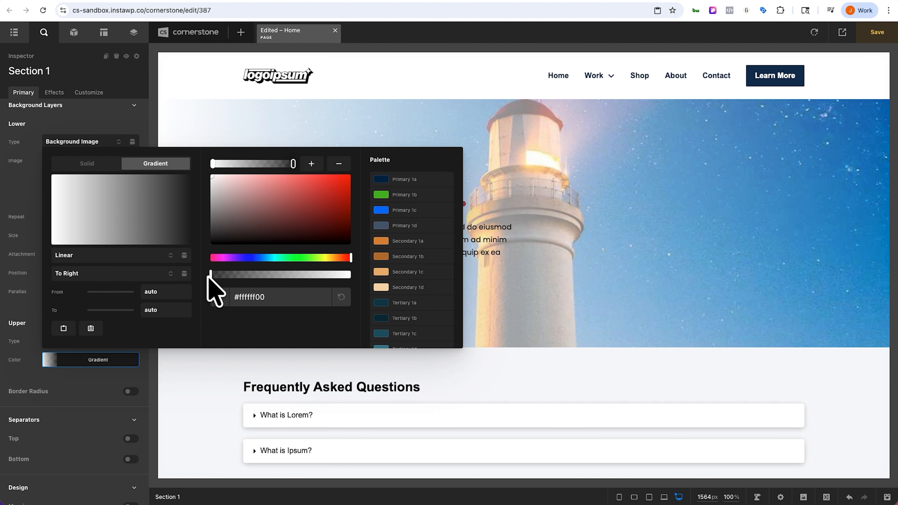
pyautogui.click(91, 362)
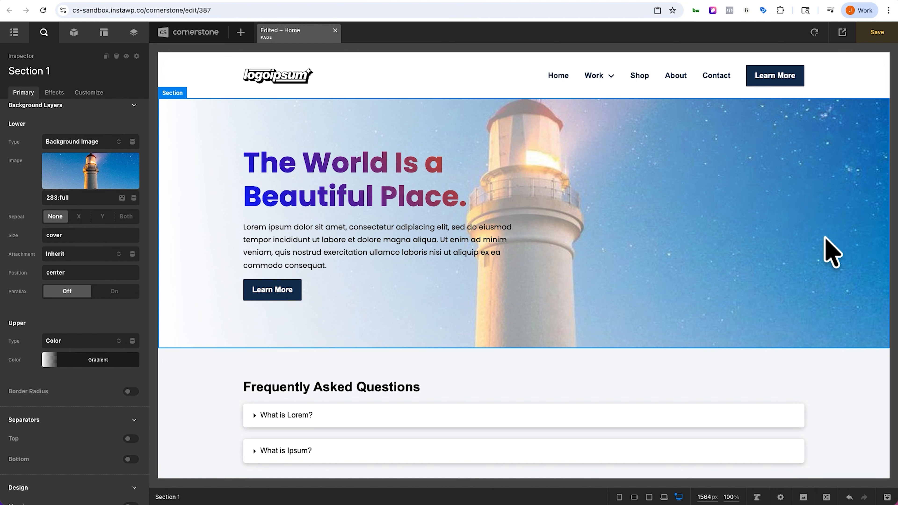
# Step: Set the upper gradient's To position to 30%
pyautogui.click(80, 366)
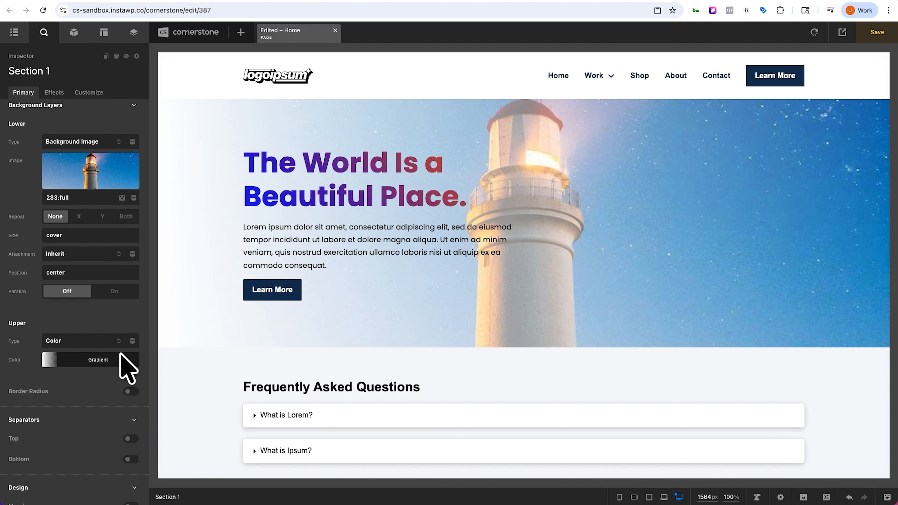
pyautogui.click(95, 361)
pyautogui.click(212, 164)
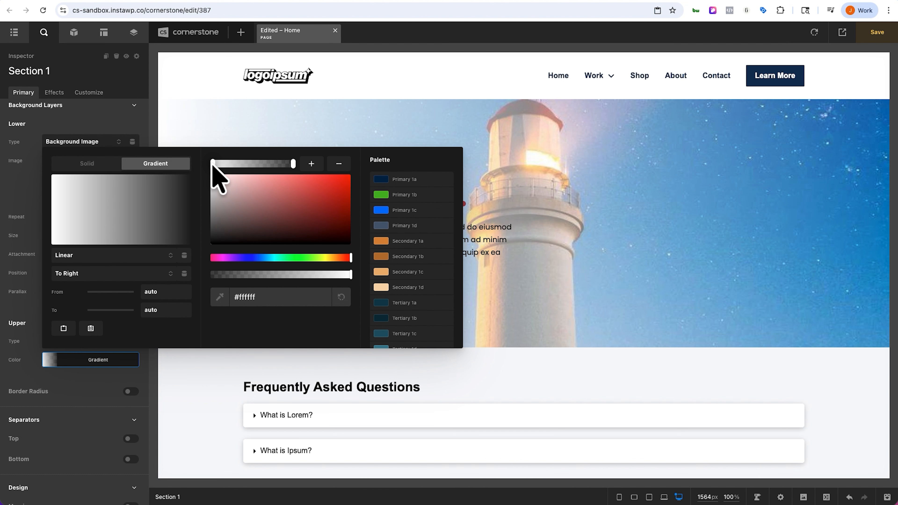
pyautogui.click(154, 309)
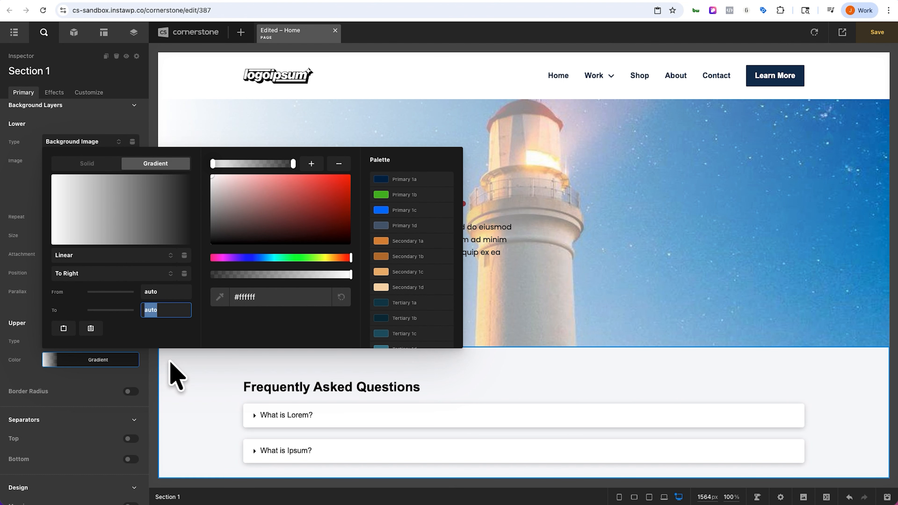
pyautogui.write('50')
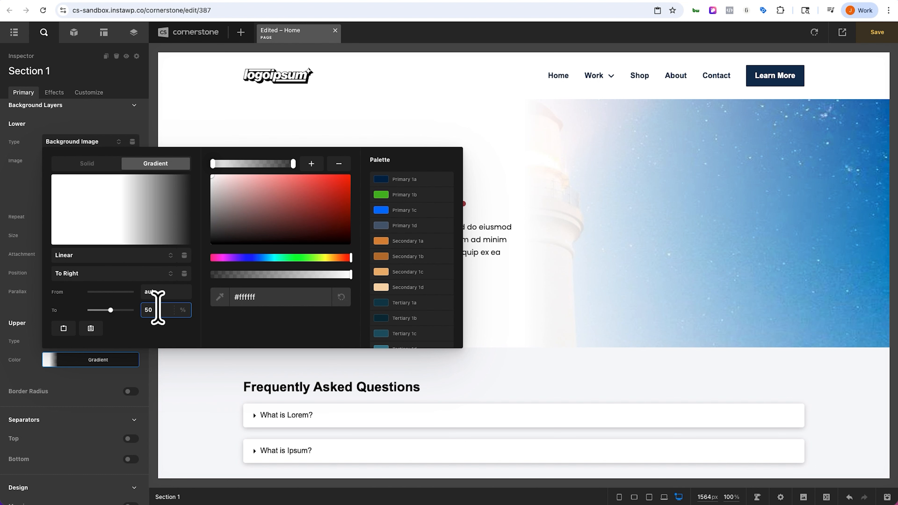
pyautogui.click(110, 360)
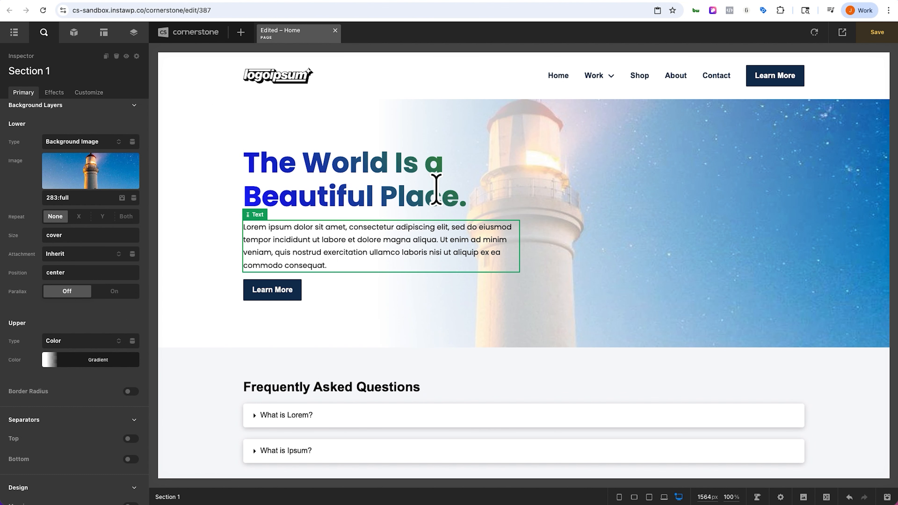